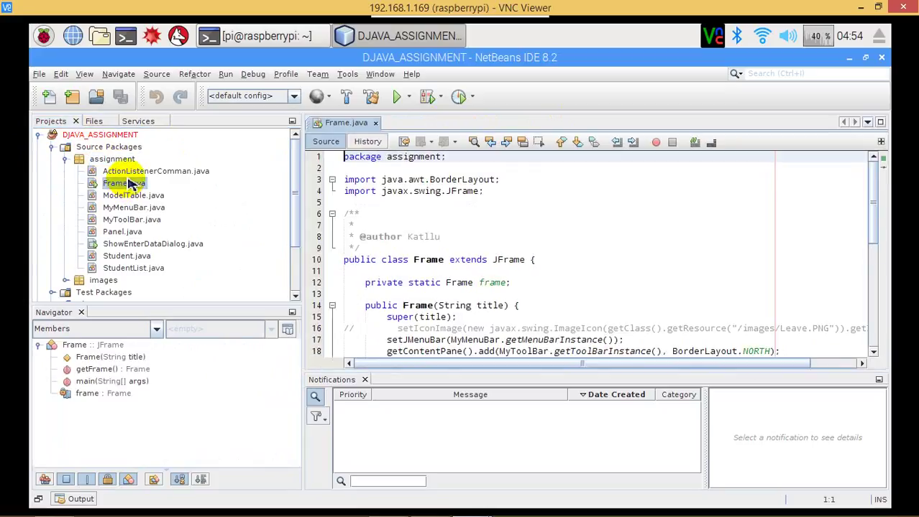
Review the DJAVA_ASSIGNMENT project's Libraries and Run settings in Project Properties.
right_click(110, 135)
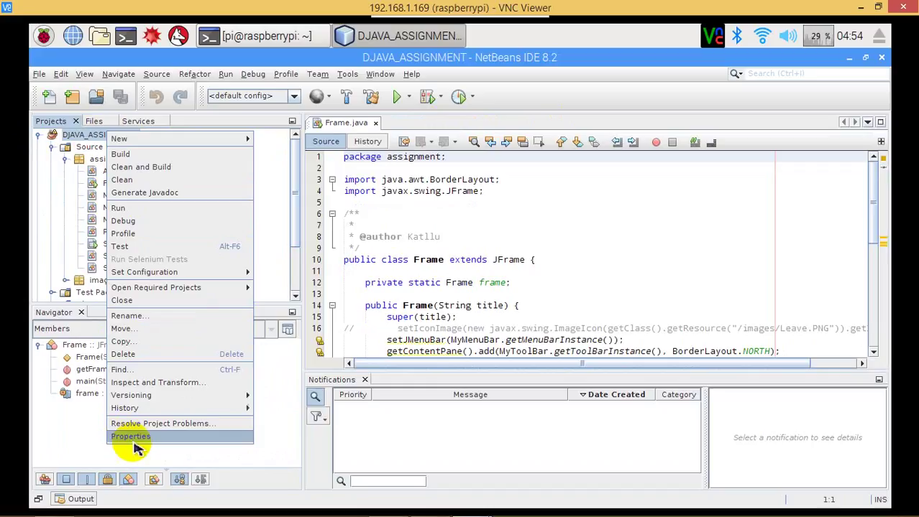
left_click(131, 437)
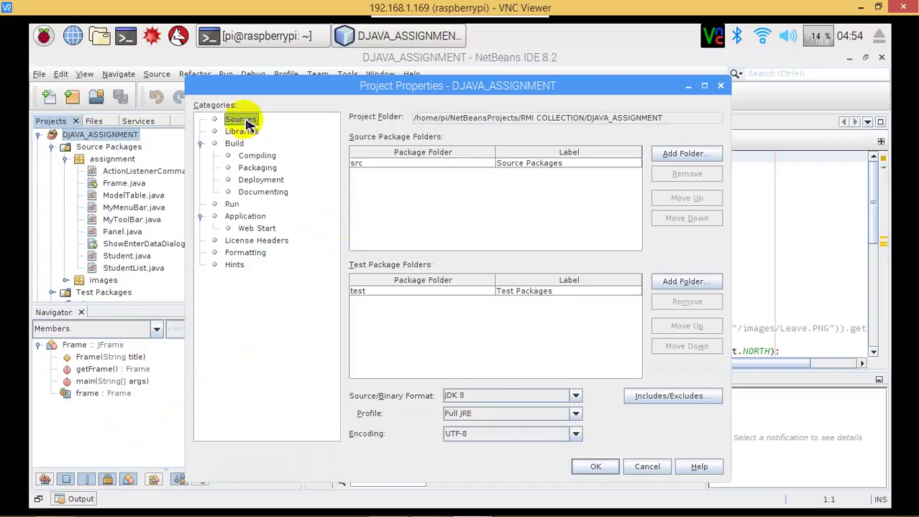
left_click(240, 132)
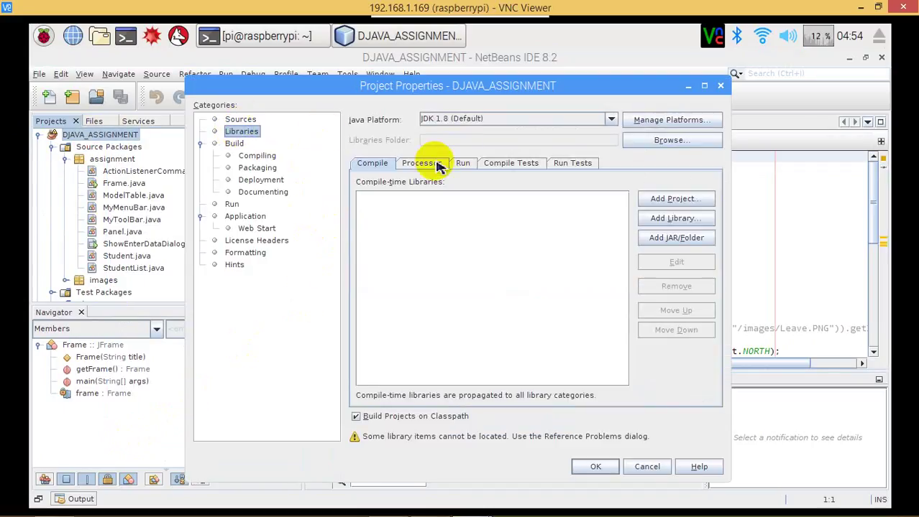
left_click(462, 163)
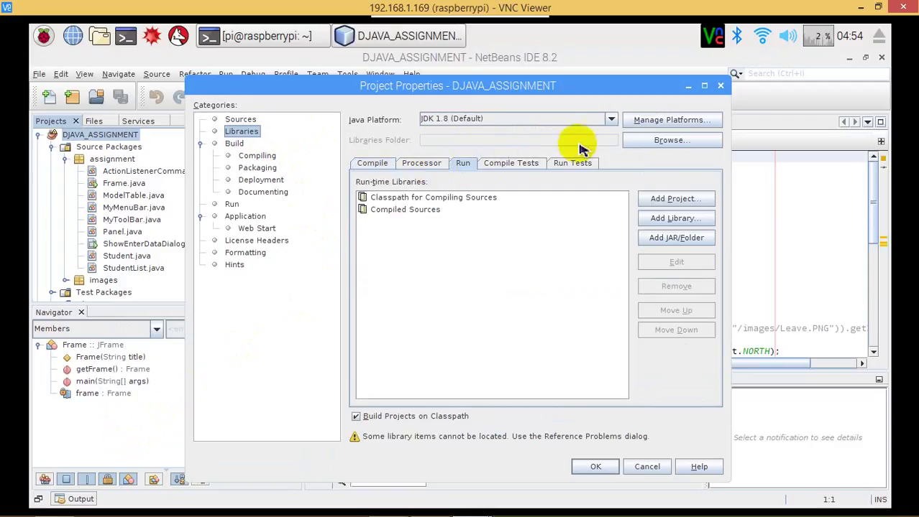
left_click(719, 85)
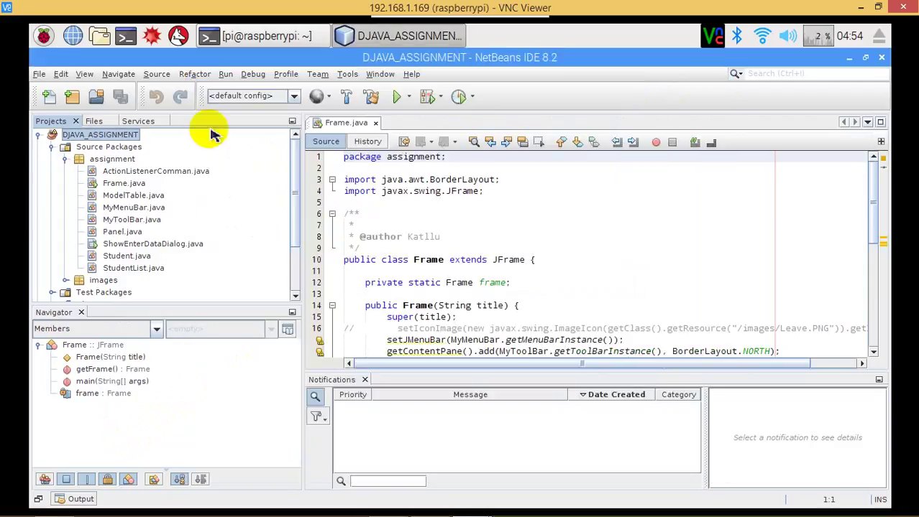
Resolve the missing JUnit 3.8.2 binaries so the test dependency uses the JUnit 4.x library.
right_click(98, 136)
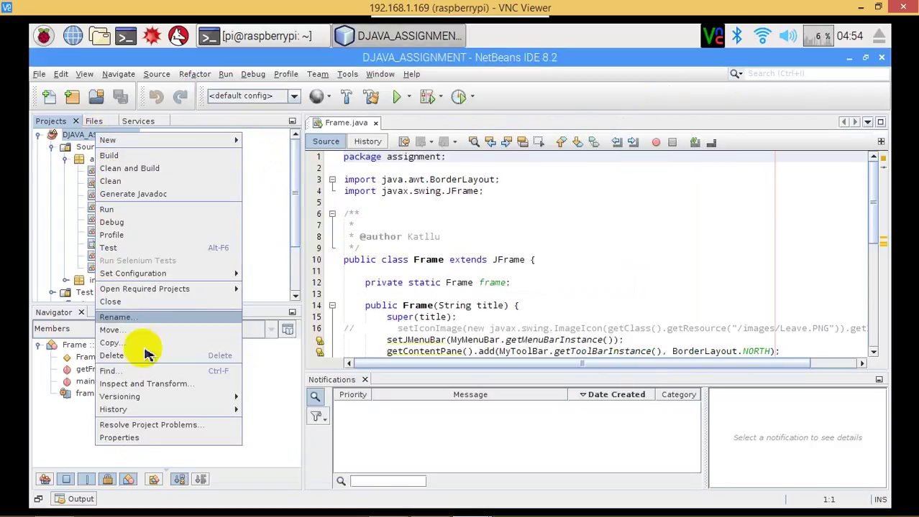
left_click(162, 427)
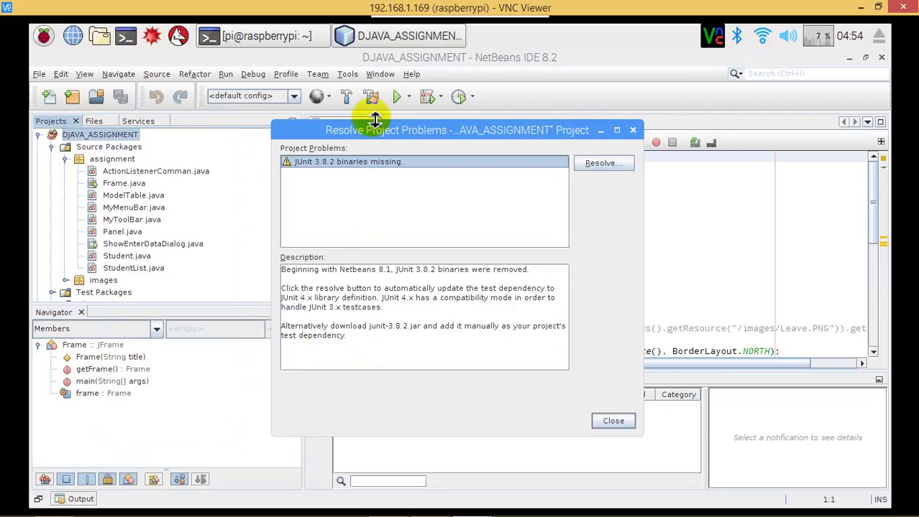
left_click(630, 168)
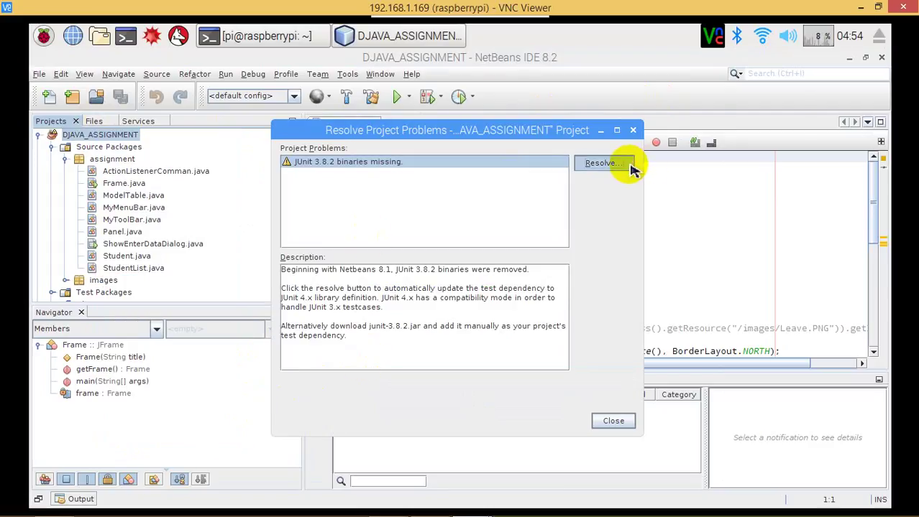
left_click(612, 421)
left_click(417, 237)
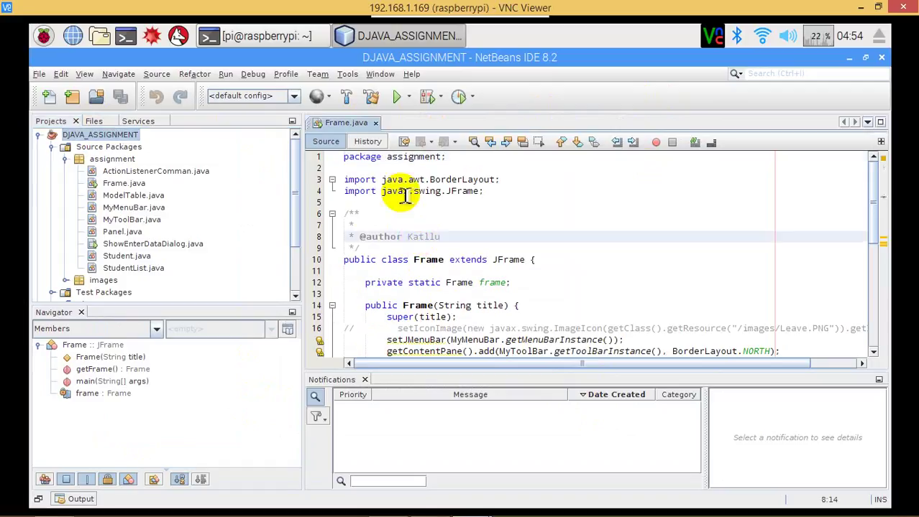
Run Student Management maximized, load Data1, and try Edit with no row selected.
left_click(404, 99)
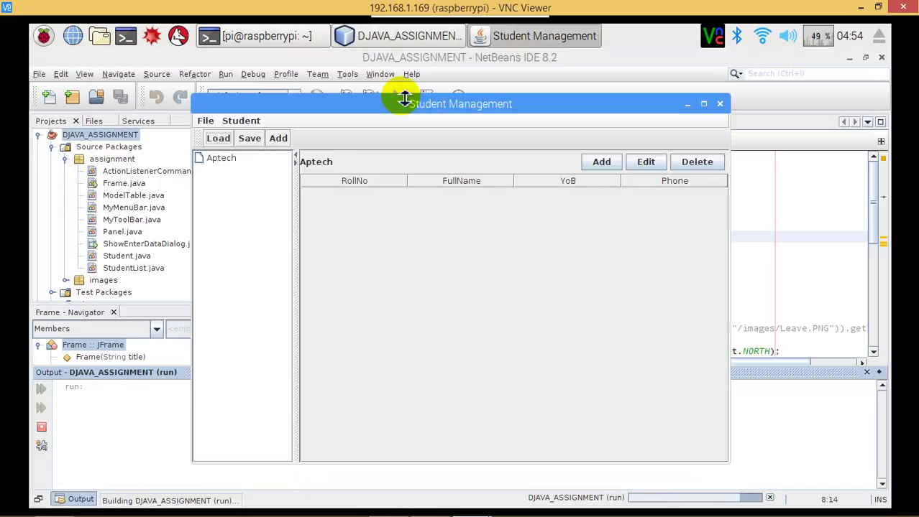
left_click(703, 105)
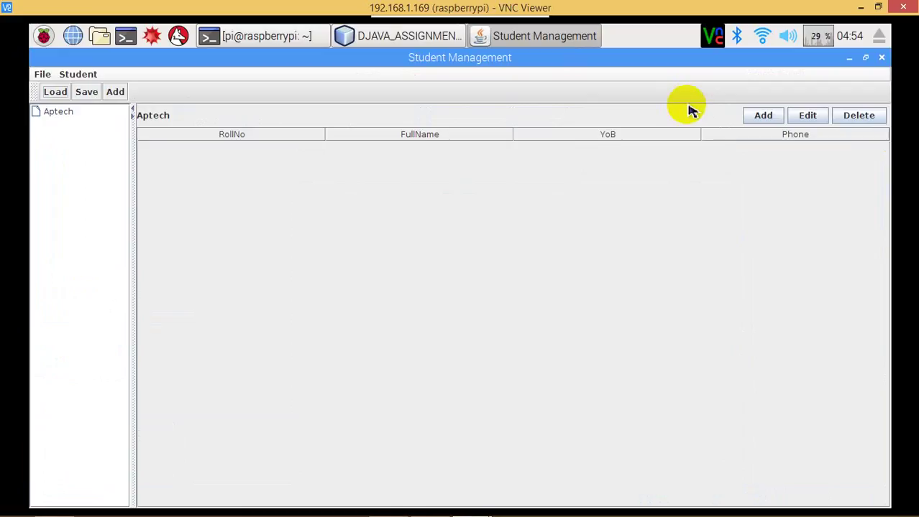
left_click(54, 95)
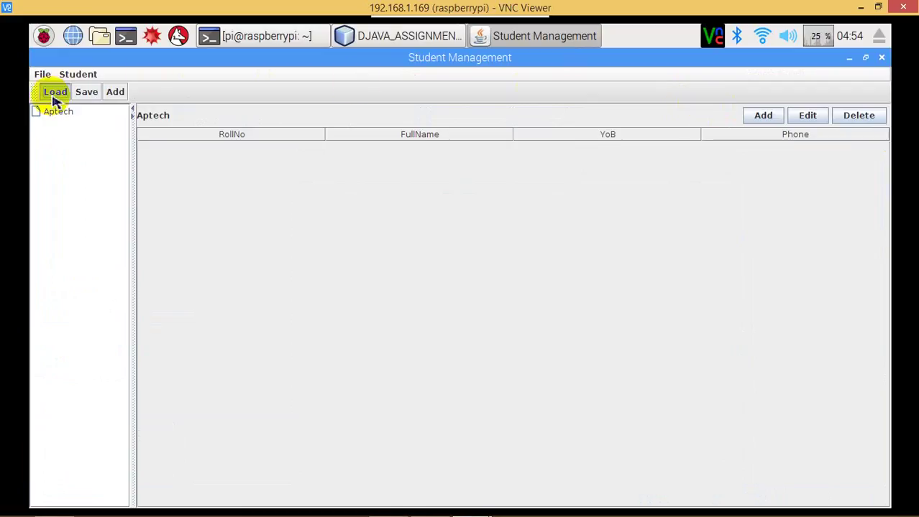
double_click(424, 280)
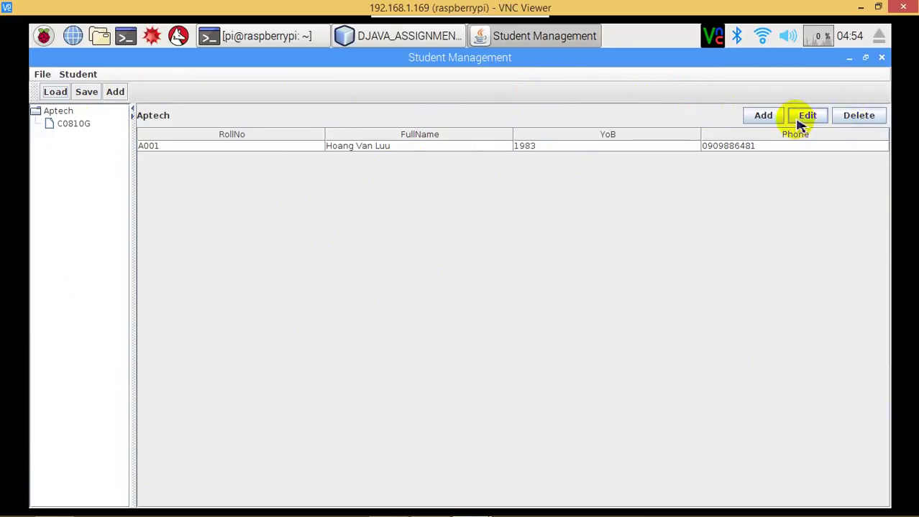
left_click(819, 120)
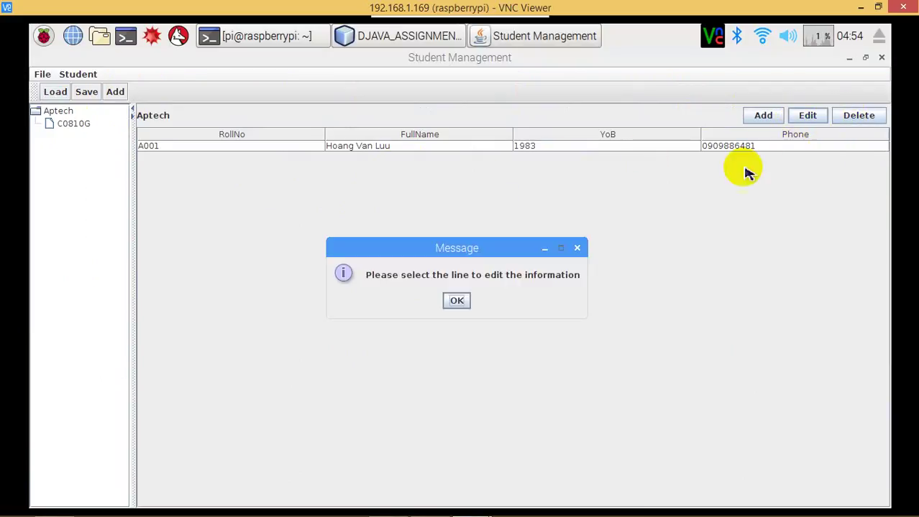
Append a 3 to student A001's phone number, replace the address, and save the record.
left_click(455, 304)
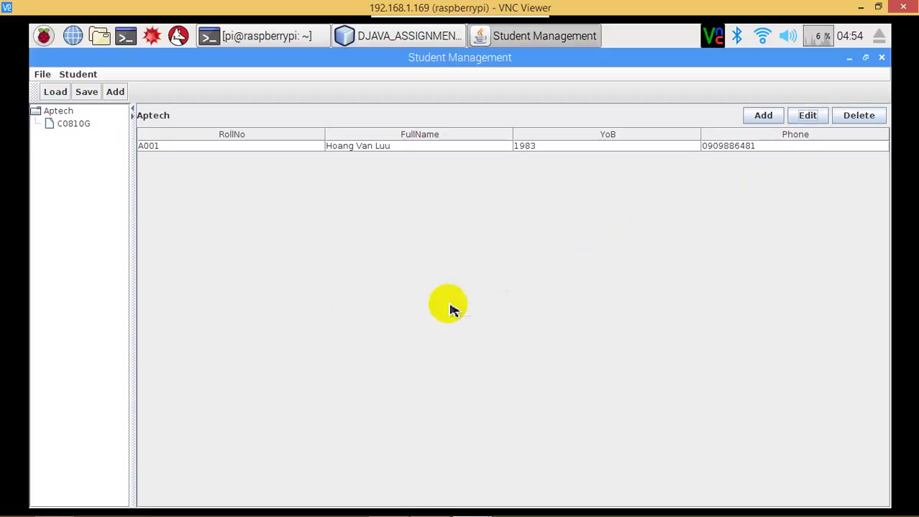
left_click(463, 150)
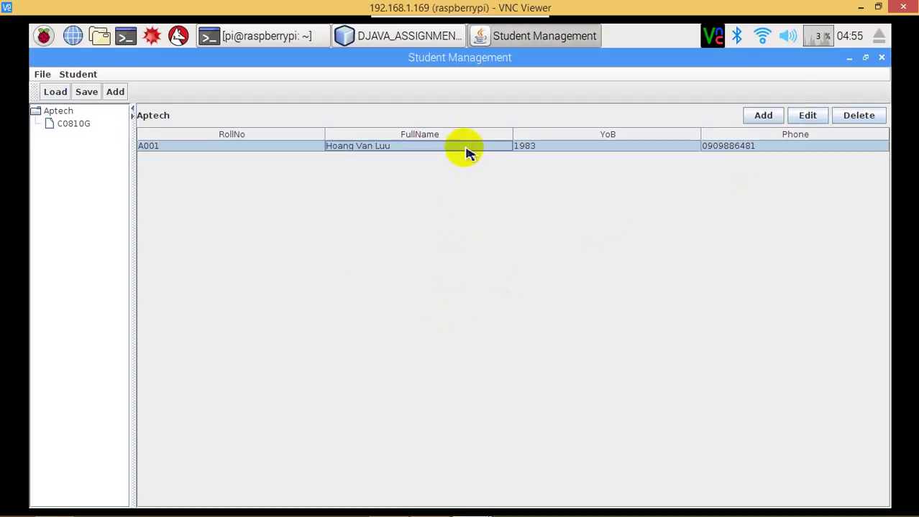
left_click(799, 120)
left_click(460, 317)
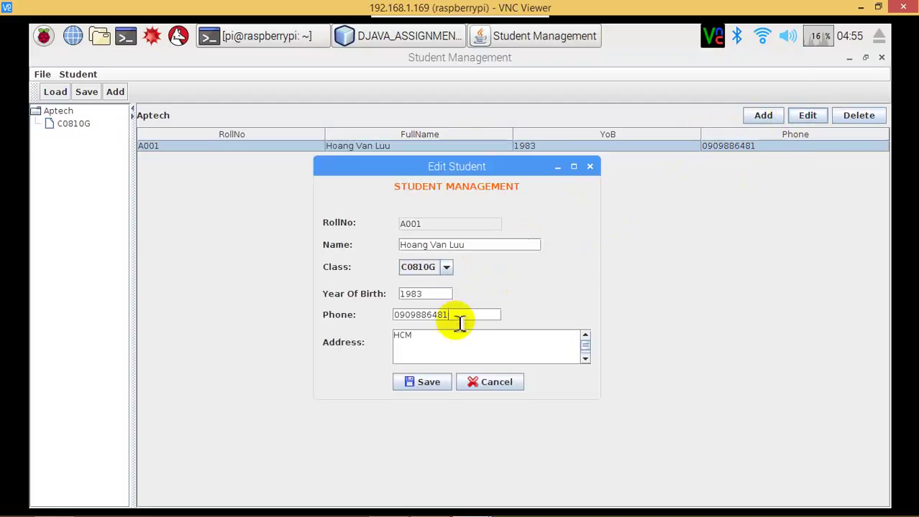
type("3")
left_click_drag(441, 332, 322, 324)
type("Thu Duc")
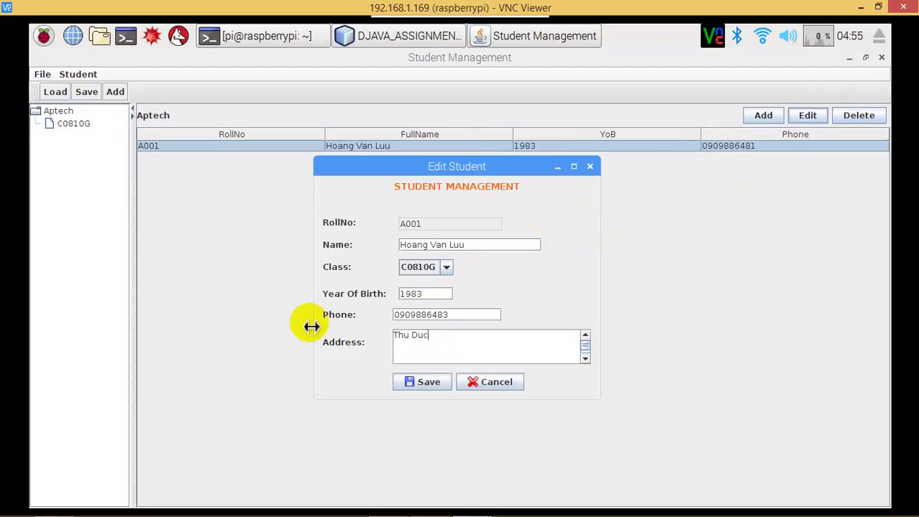
type("- TP.HCM")
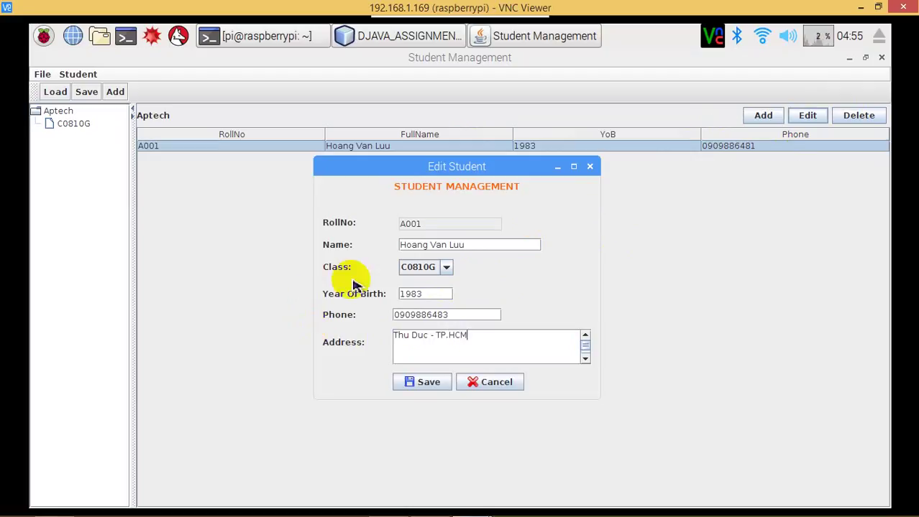
left_click(422, 385)
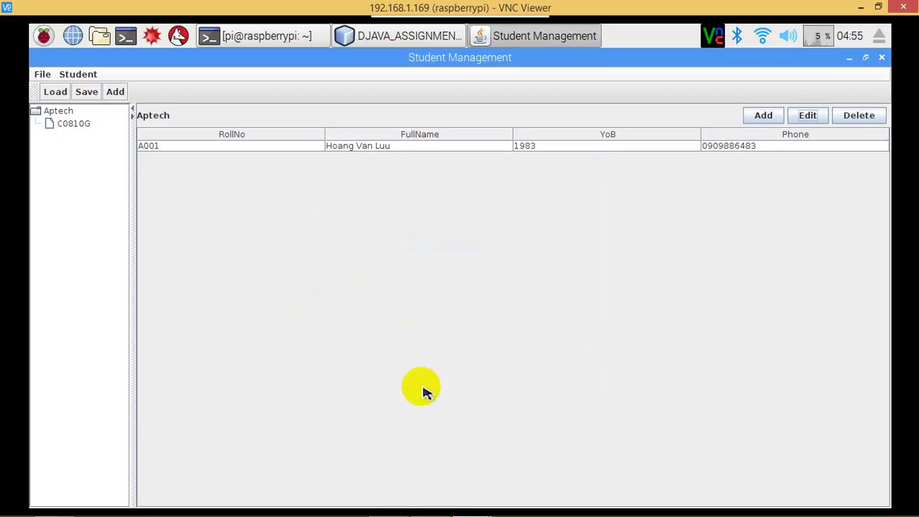
Enter new student A002's name, class C0810G, birth year 2013 and address, then save it.
left_click(768, 119)
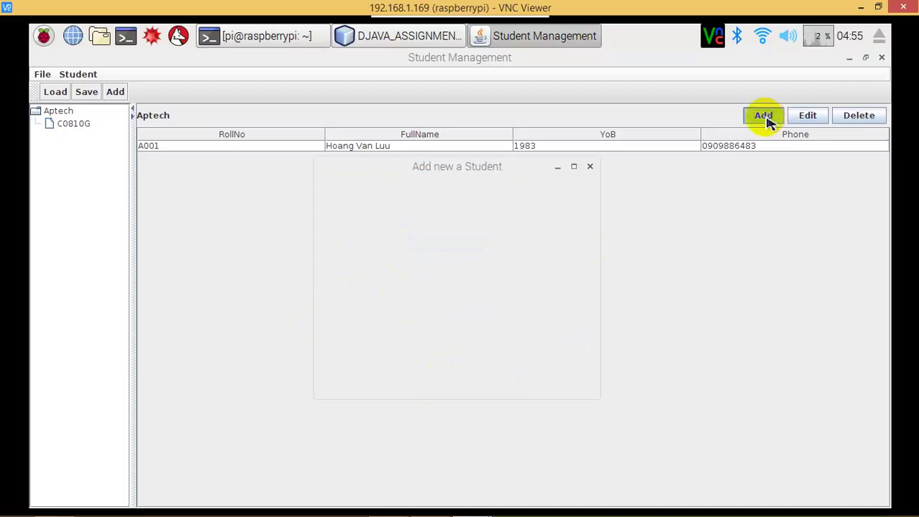
type("A")
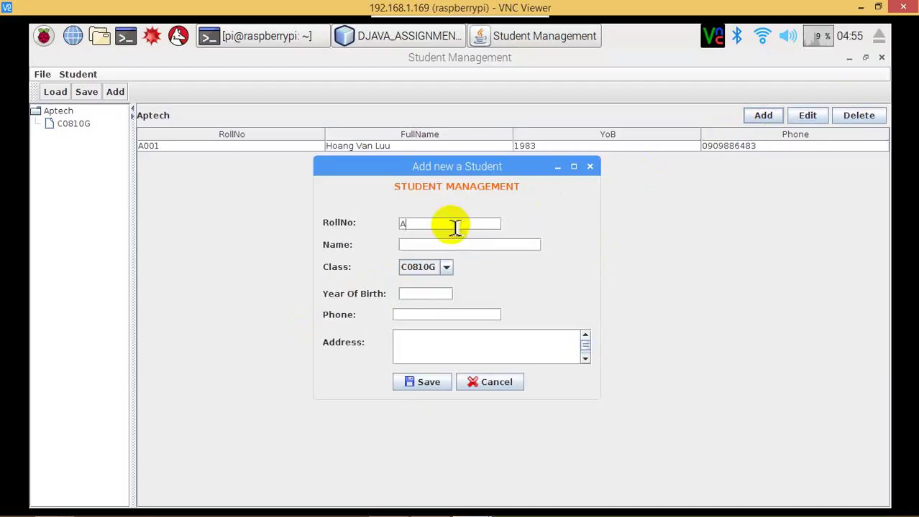
type("0")
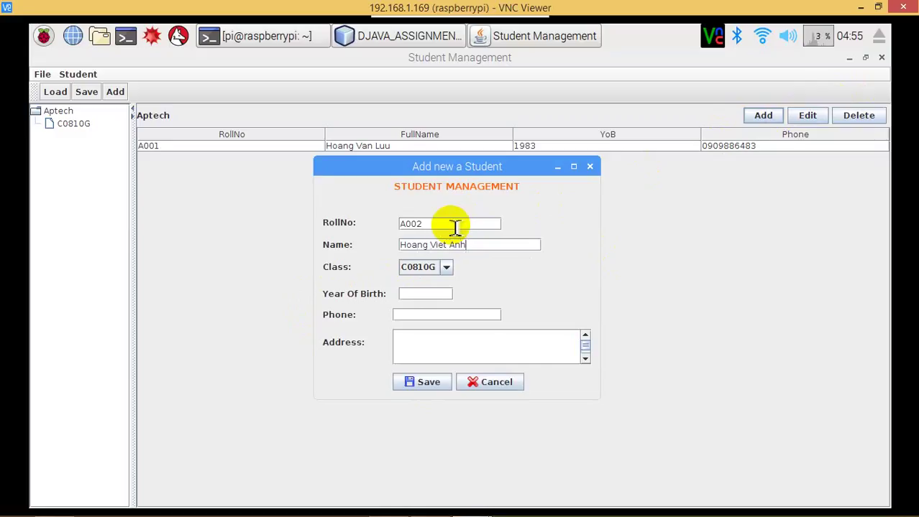
key("Tab")
left_click(445, 267)
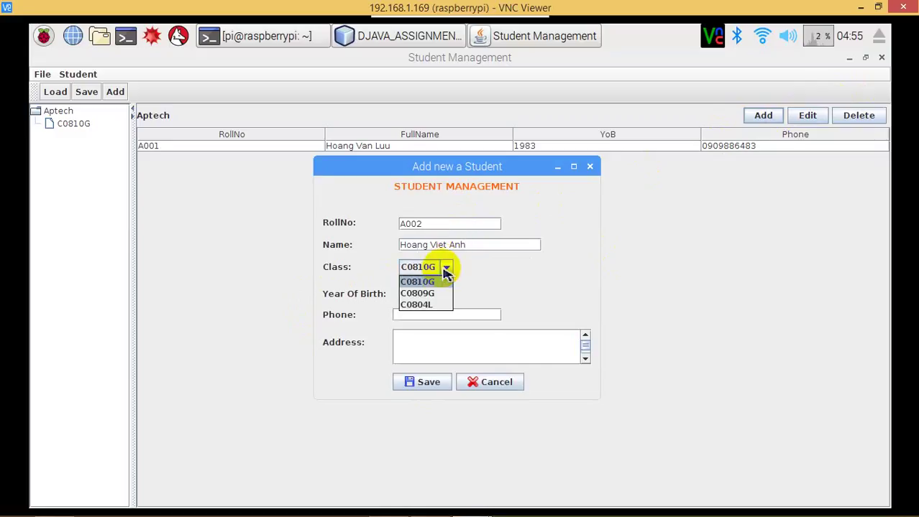
left_click(424, 282)
left_click(424, 295)
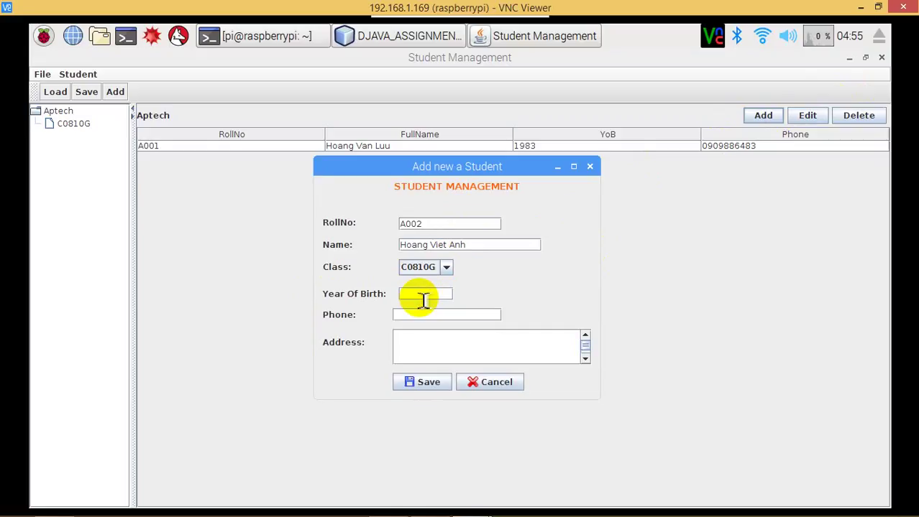
type("2013")
left_click(426, 314)
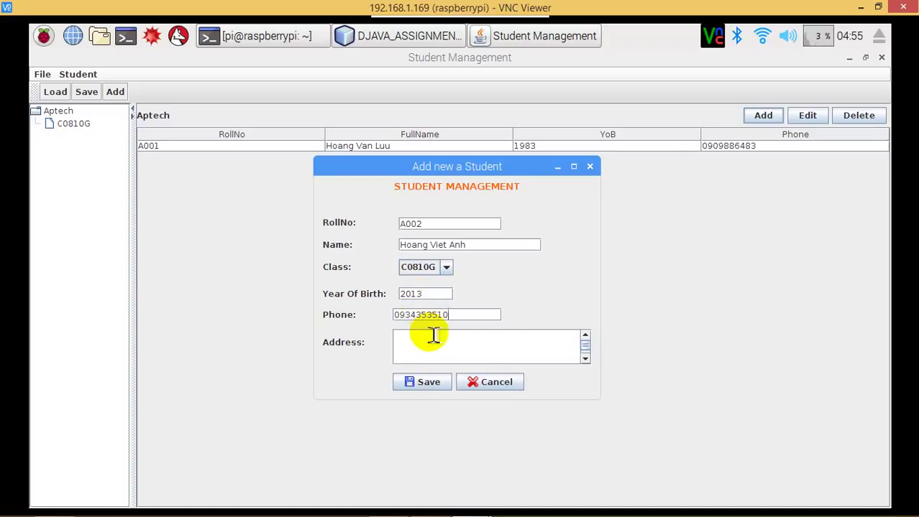
left_click(433, 336)
type("Thu Duc")
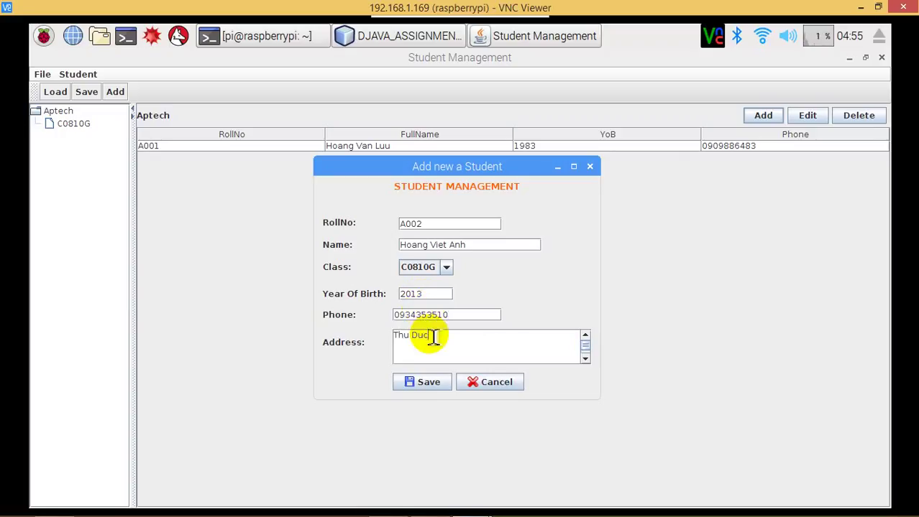
type(" - TP.HCM")
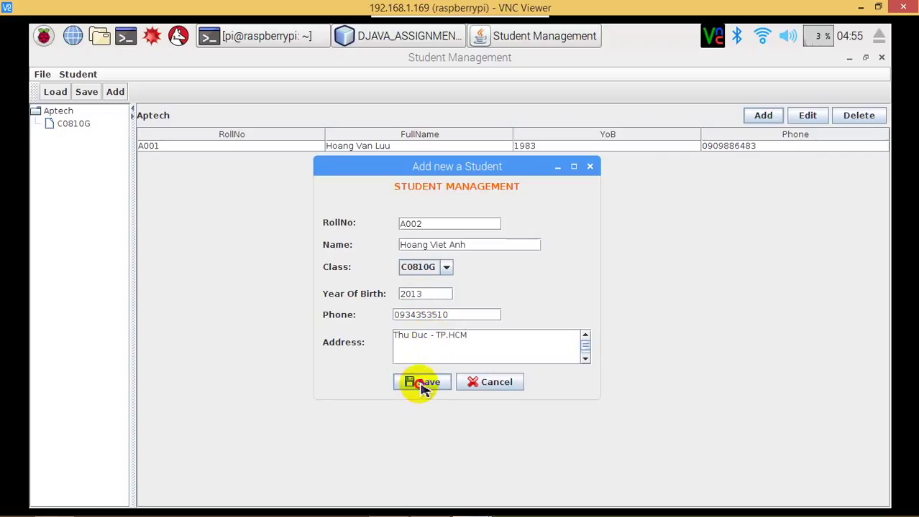
left_click(422, 386)
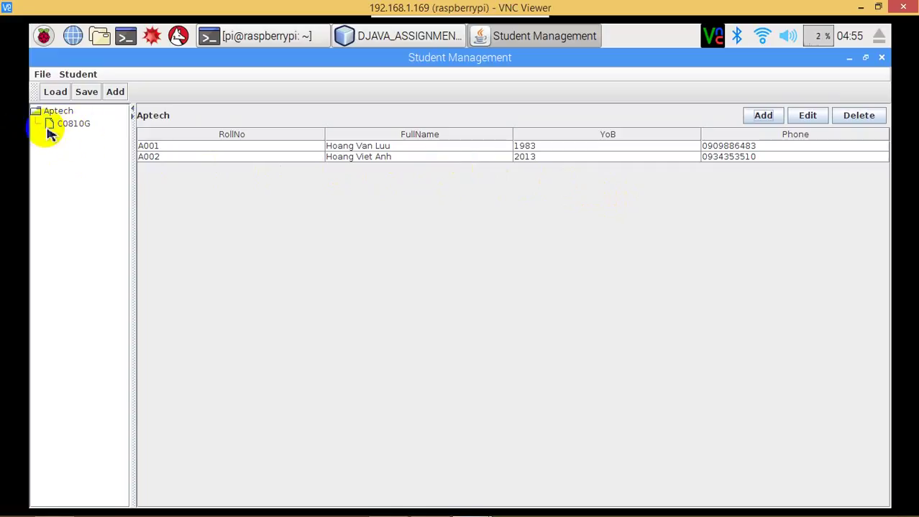
left_click(769, 116)
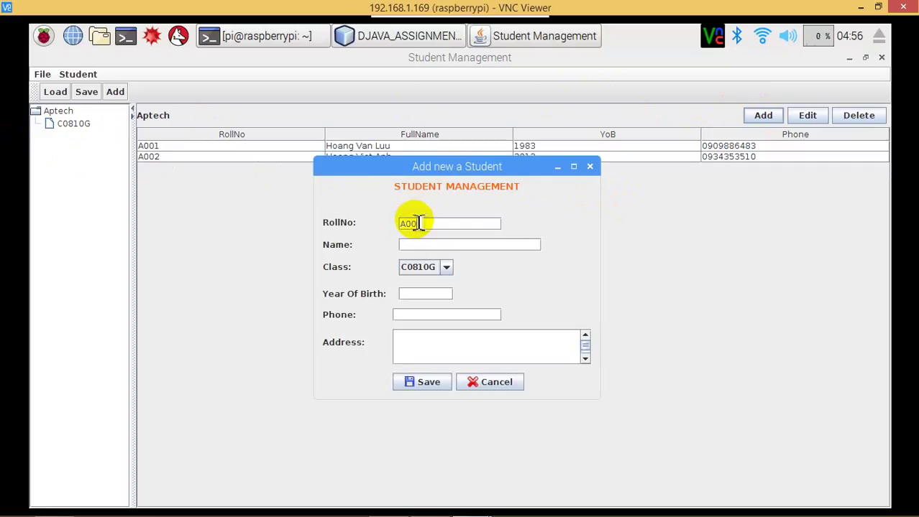
Fill in student A003's full name, class C0810G, birth year 1993 and address, then save it.
left_click(439, 266)
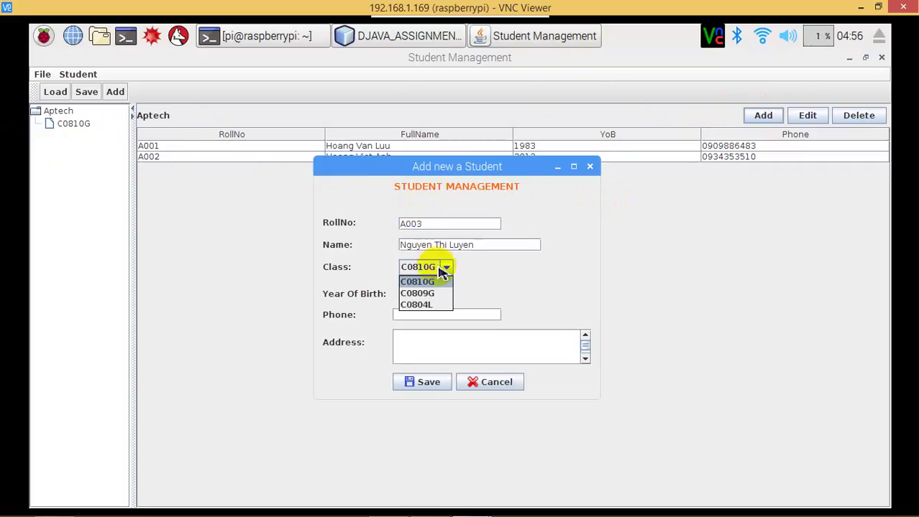
left_click(421, 283)
left_click(422, 295)
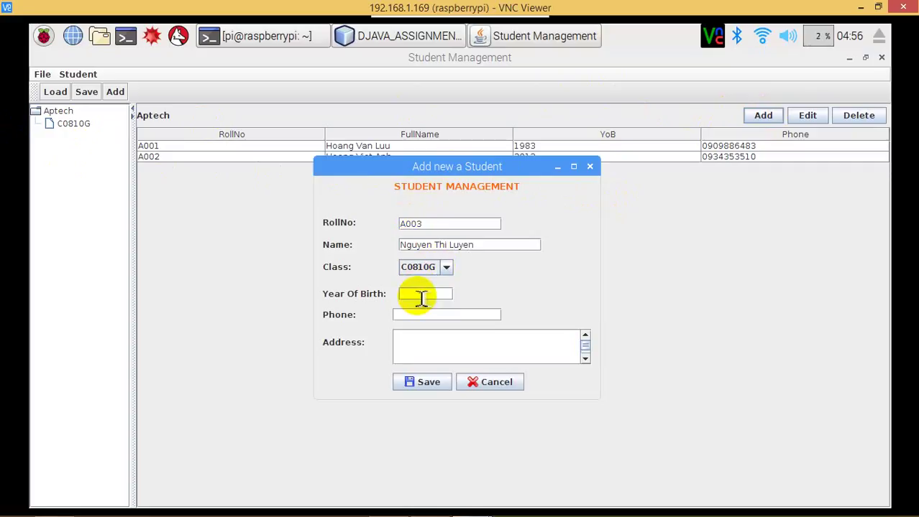
type("1993")
left_click(416, 317)
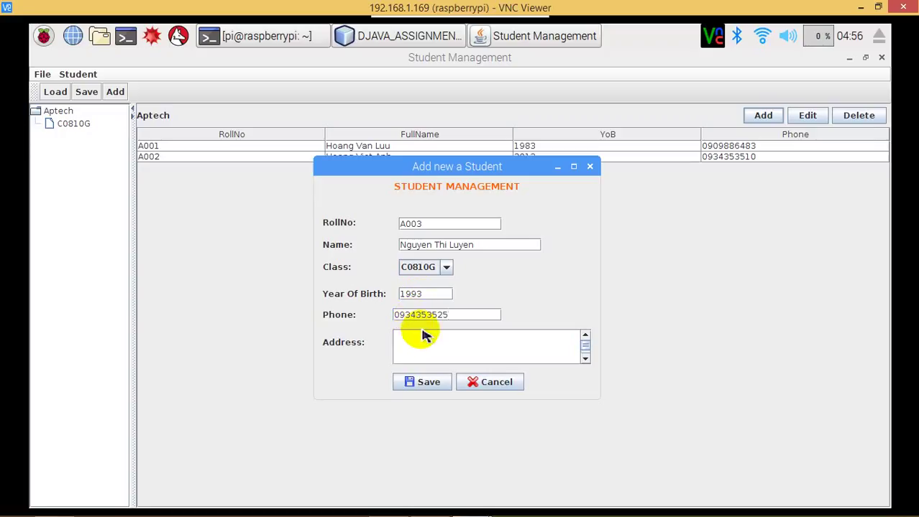
left_click(425, 336)
type("Thu Du")
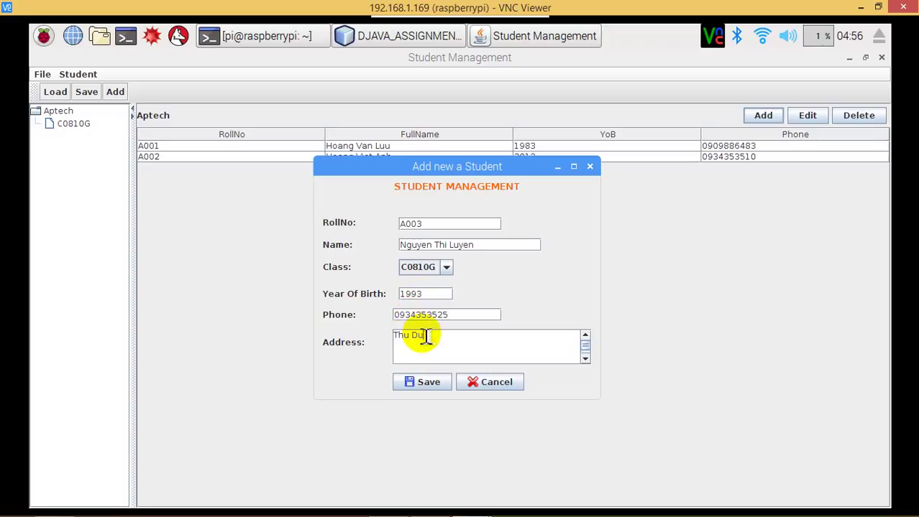
type("c -TP.HCM")
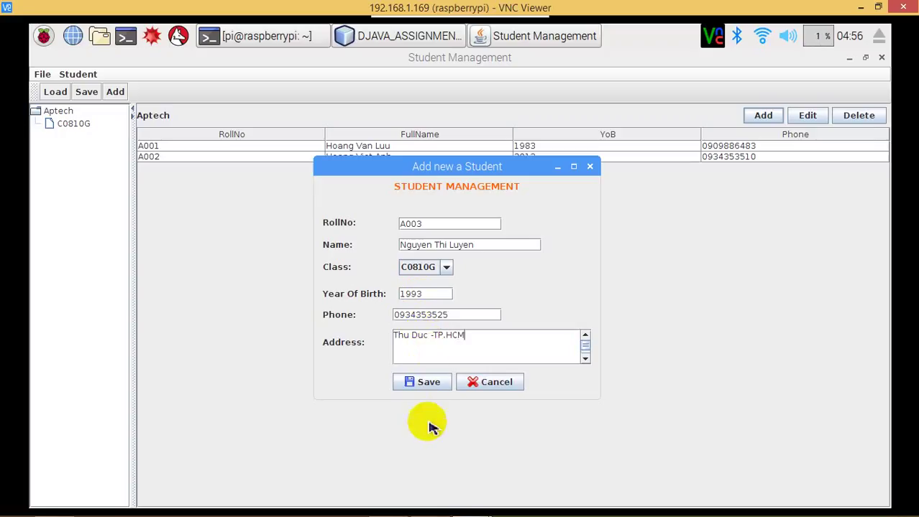
left_click(431, 378)
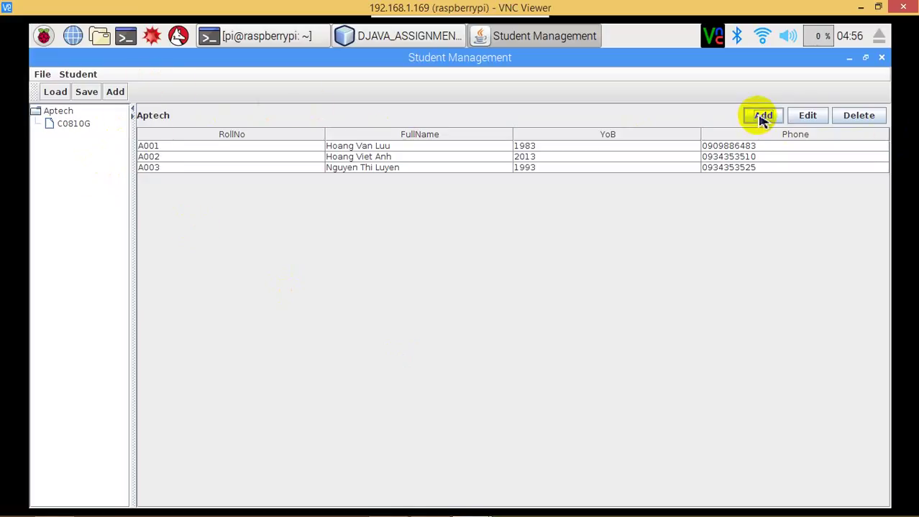
left_click(761, 118)
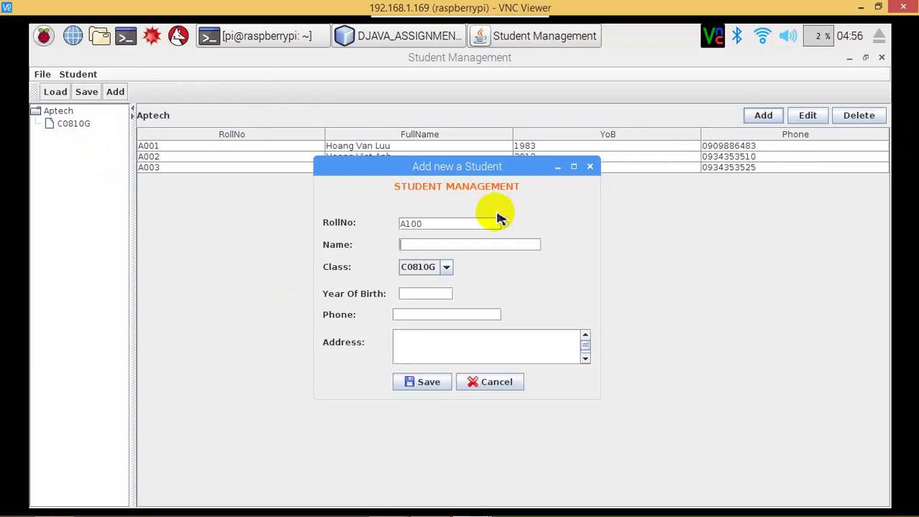
Enter A100's name, class C0809G, phone and address, save it, and bring up the Save file dialog.
left_click(444, 269)
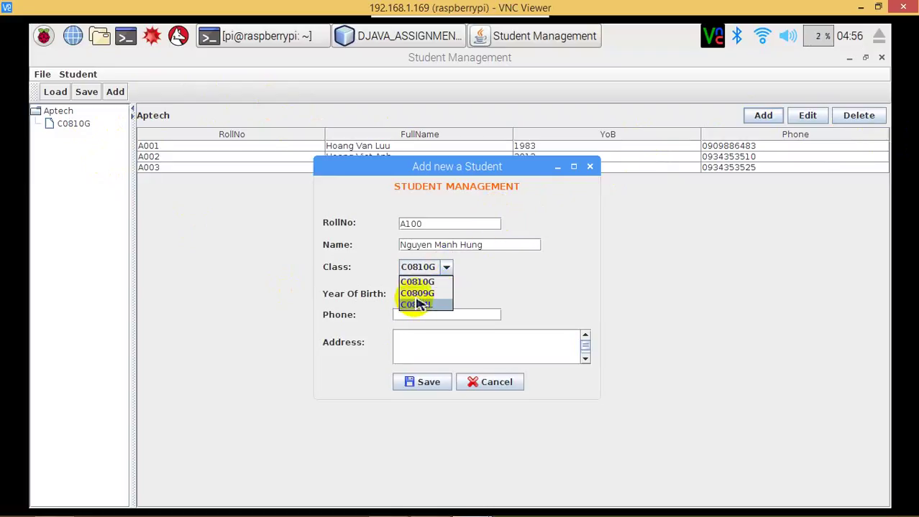
left_click(420, 295)
left_click(423, 296)
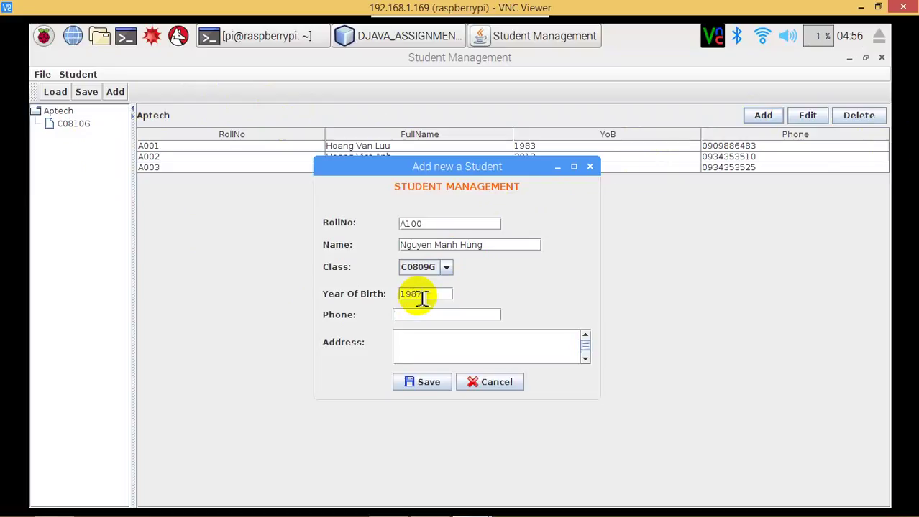
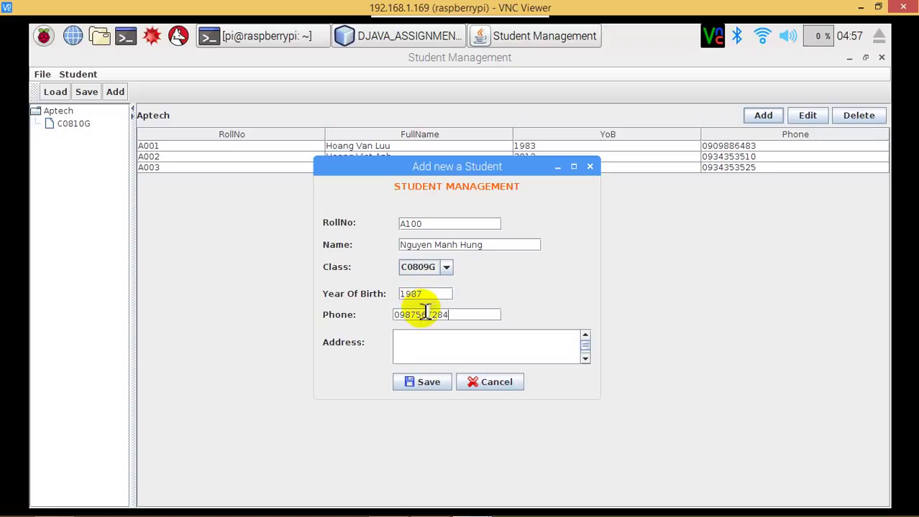
left_click(426, 342)
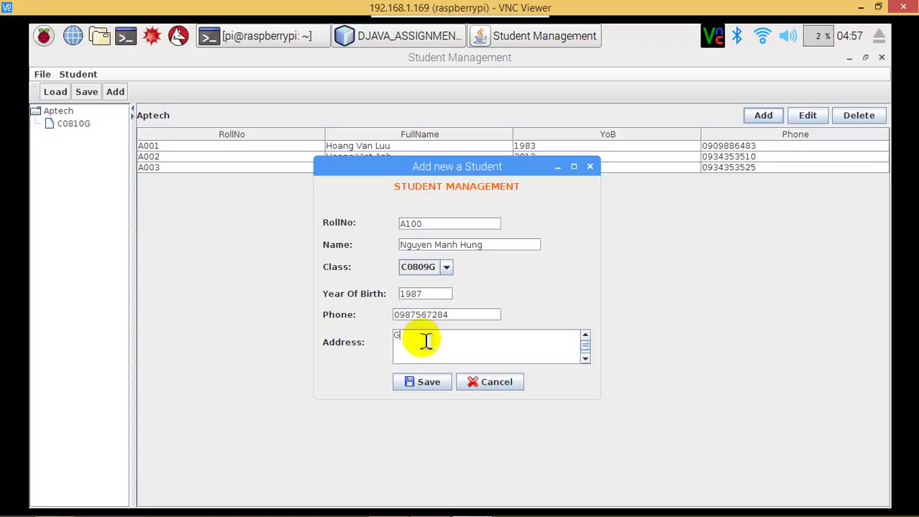
type("Duc Giang - Gia Lam - H")
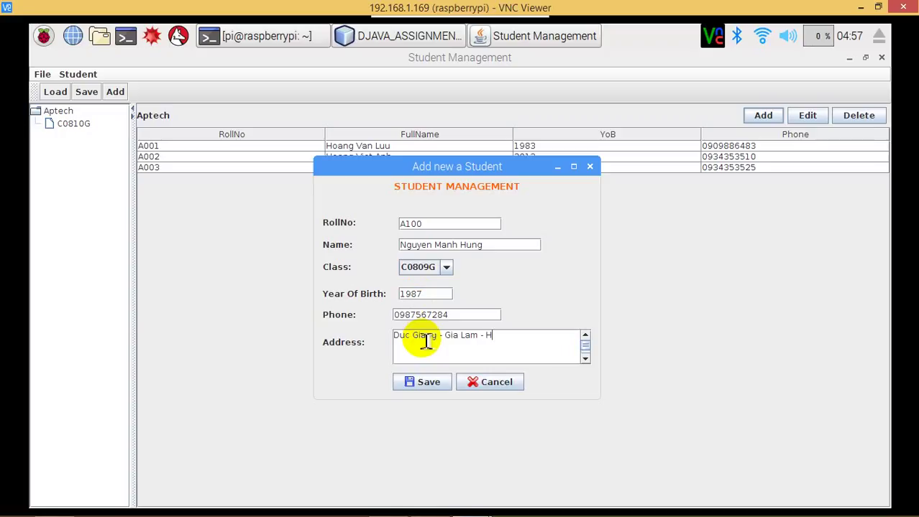
type("Noi")
left_click(424, 385)
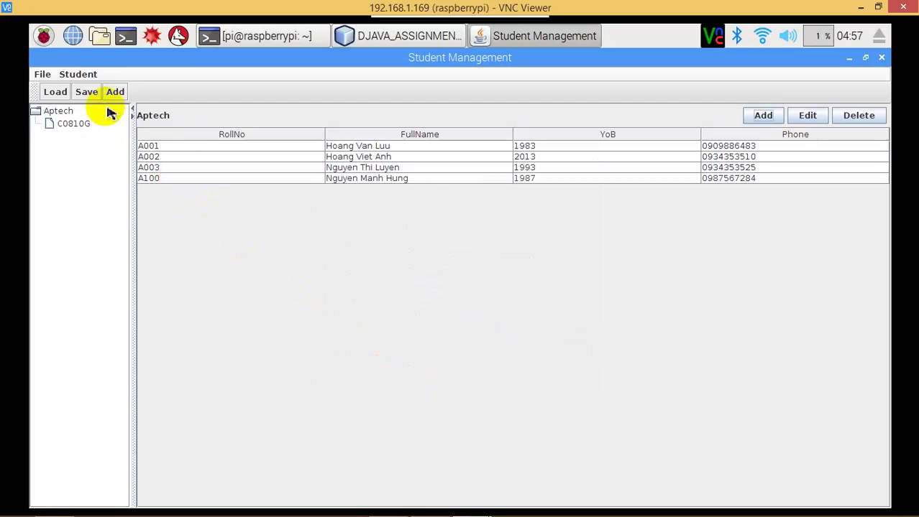
left_click(86, 92)
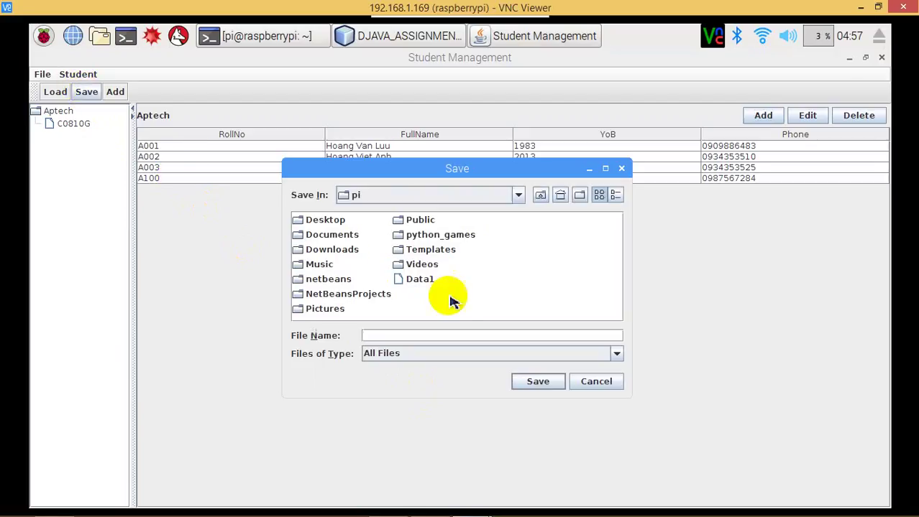
Save the student list as file Data2, then view class C0810G's students.
type("Dat")
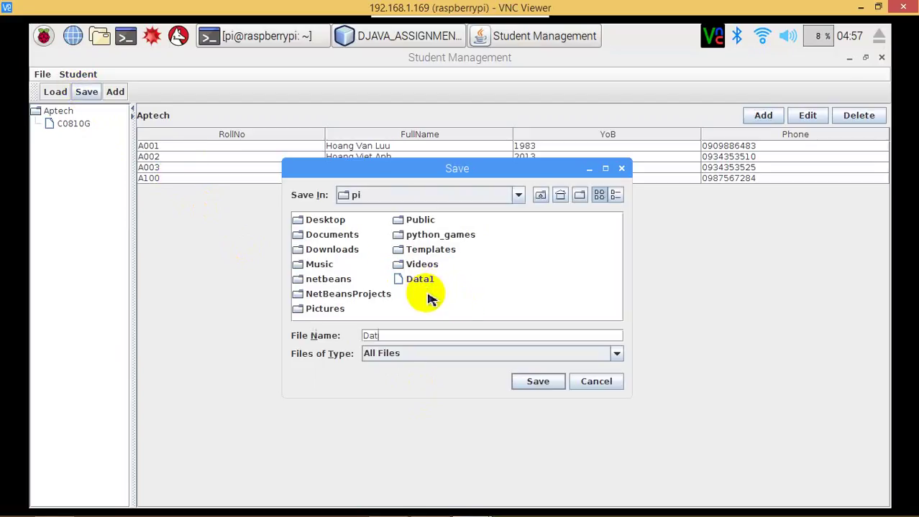
type("a2")
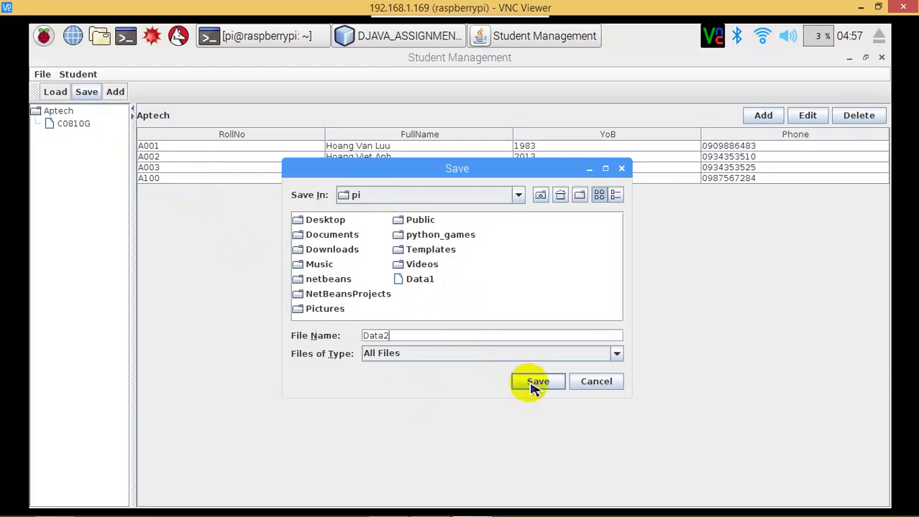
left_click(535, 384)
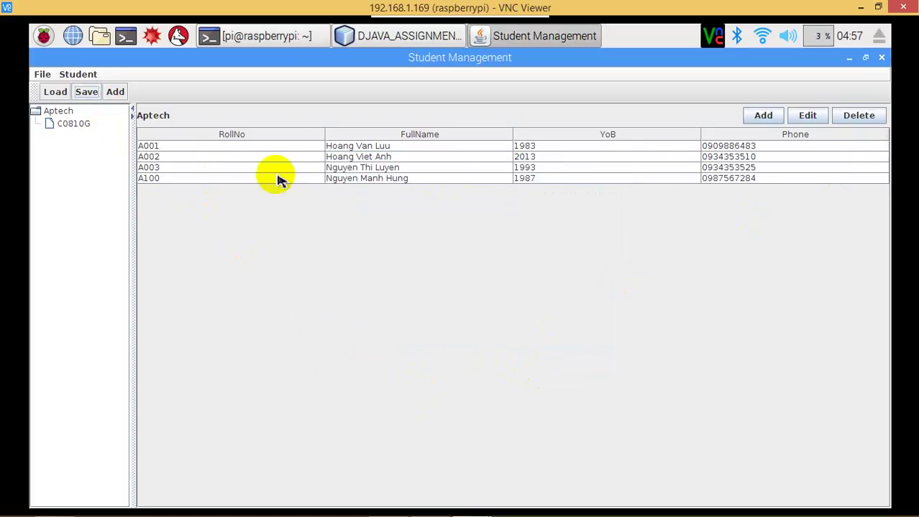
left_click(50, 122)
Show all Aptech students, then reload Data1 followed by Data2.
left_click(52, 114)
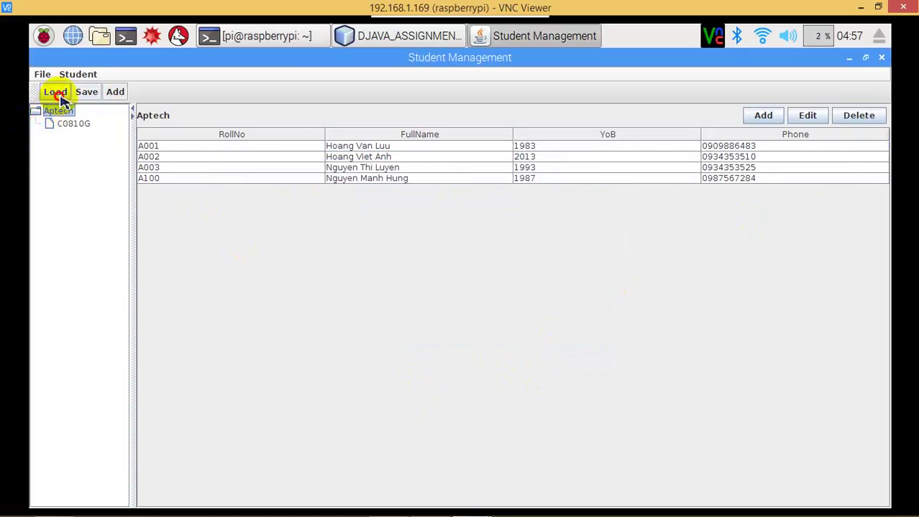
left_click(61, 96)
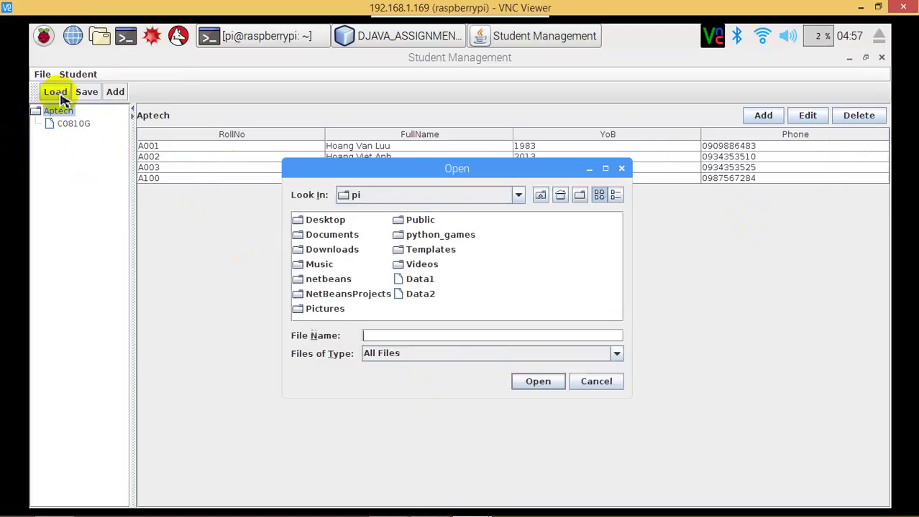
double_click(424, 282)
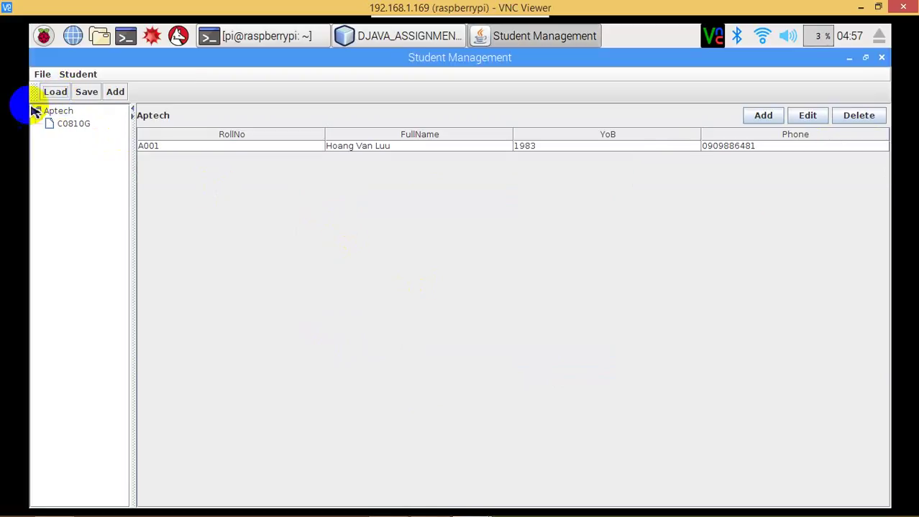
left_click(53, 98)
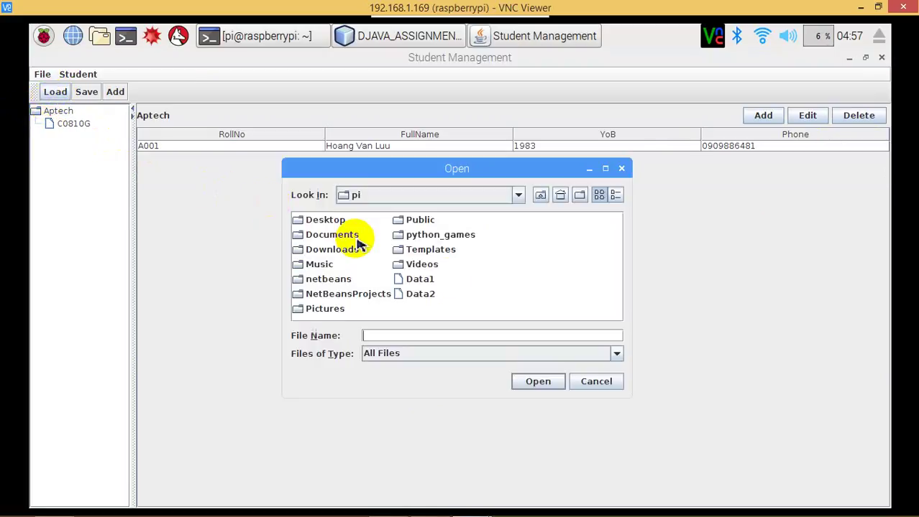
double_click(432, 298)
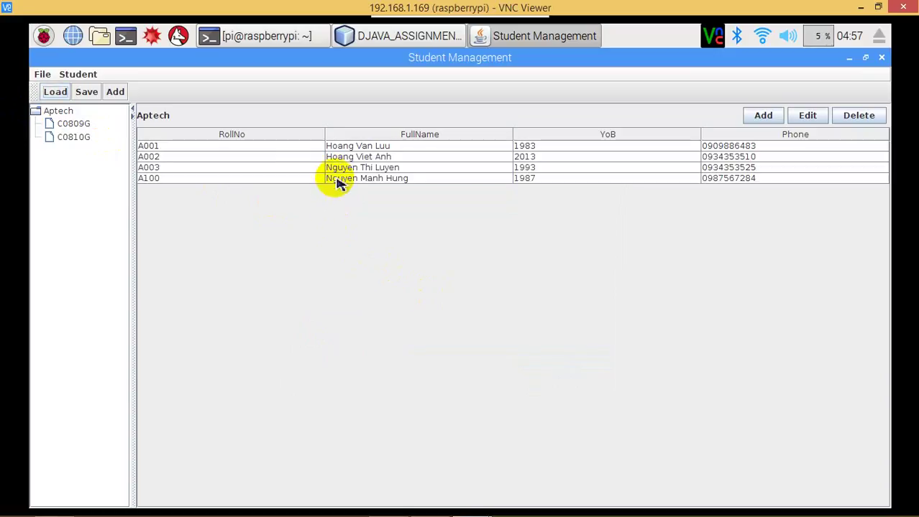
Switch between classes C0809G, C0810G and Aptech, ending on C0809G's list.
left_click(84, 125)
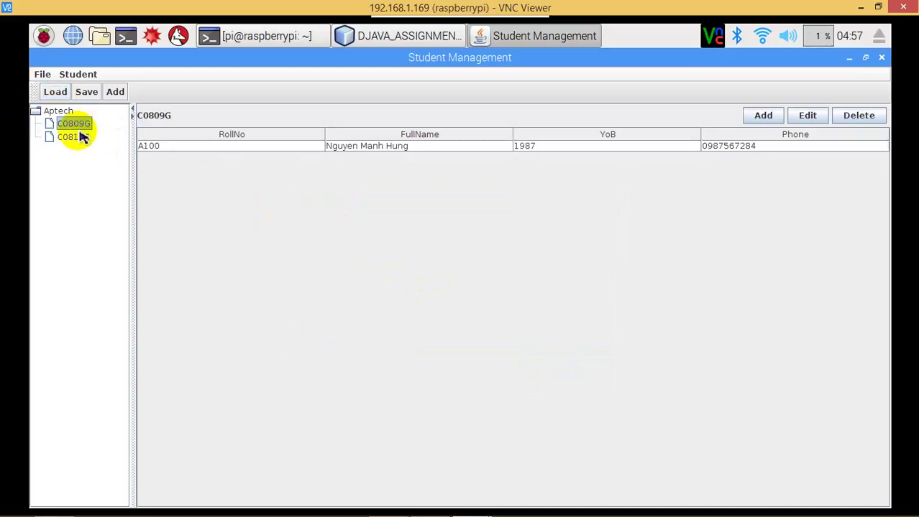
left_click(77, 138)
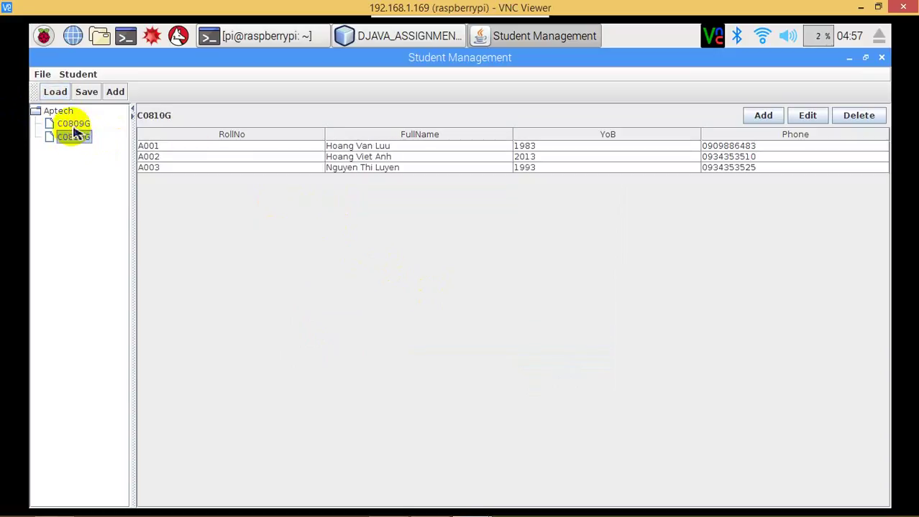
left_click(65, 113)
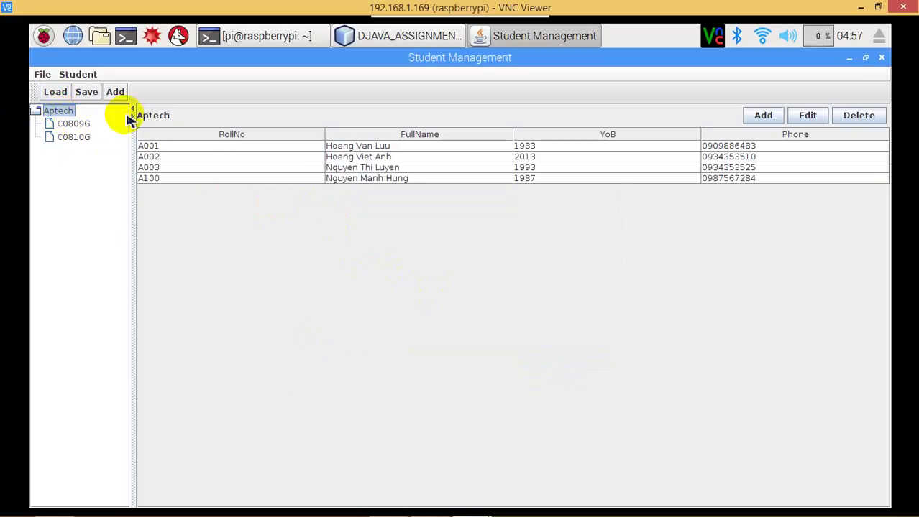
left_click(75, 124)
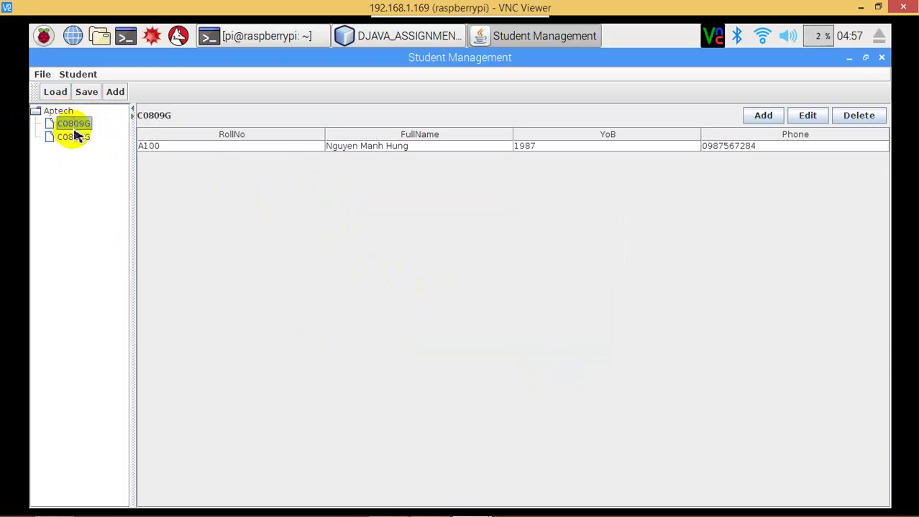
left_click(75, 137)
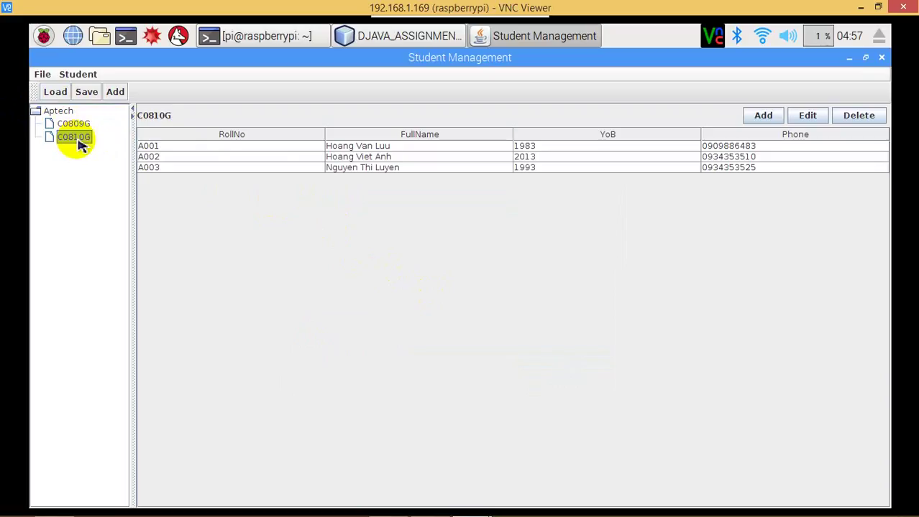
left_click(74, 125)
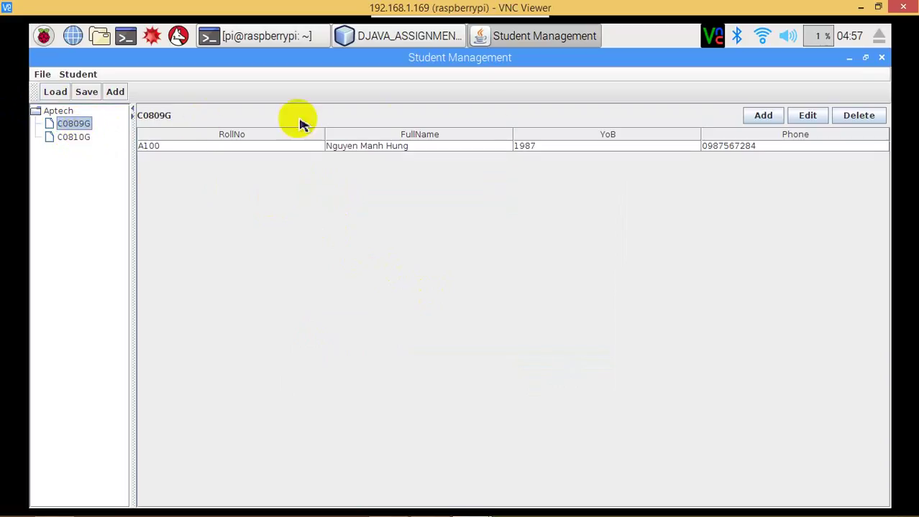
left_click(763, 116)
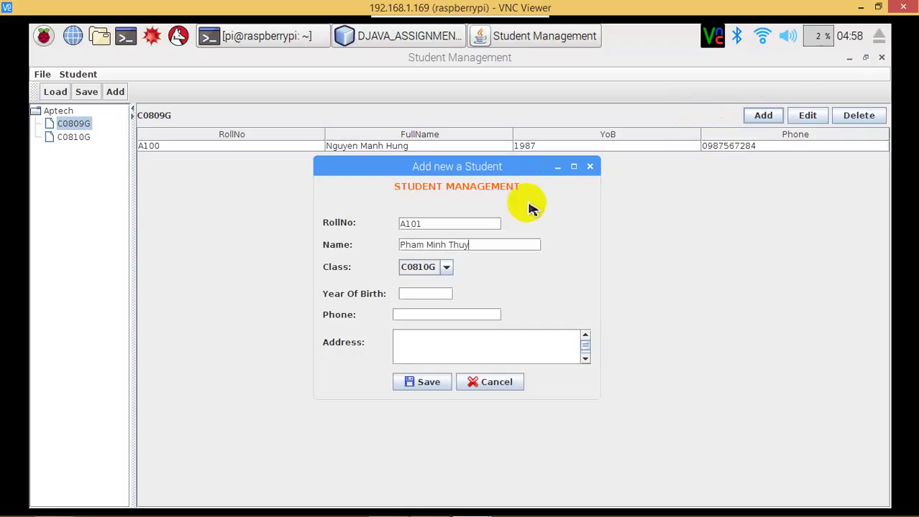
Complete student A101's record, born 1984, with a corrected phone and address, and save it.
left_click(419, 296)
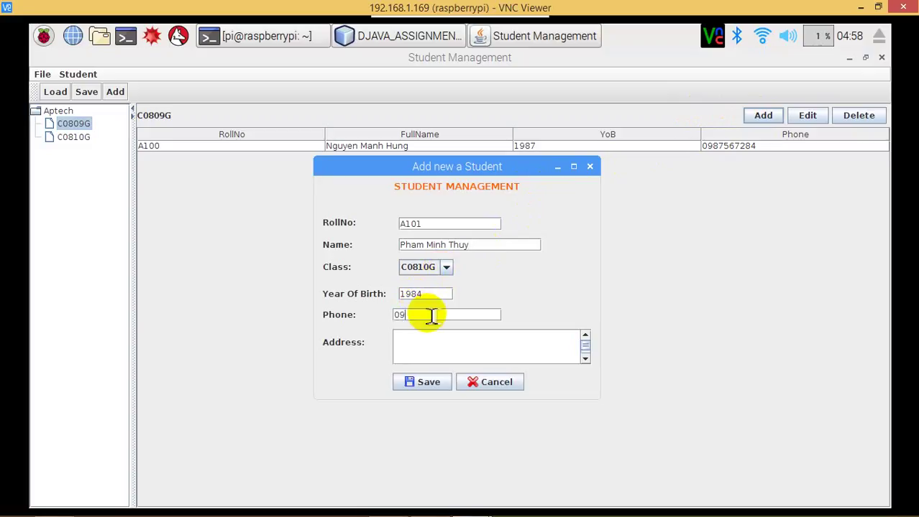
key("BackSpace")
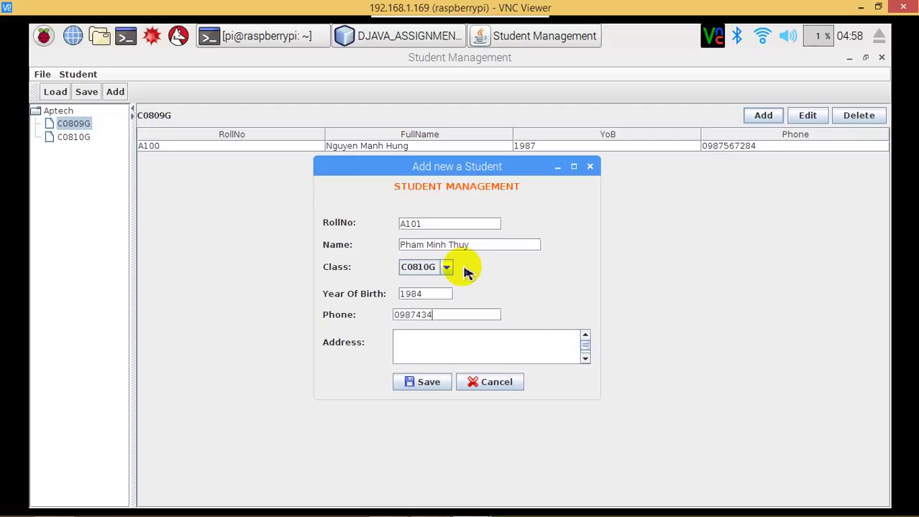
left_click(438, 358)
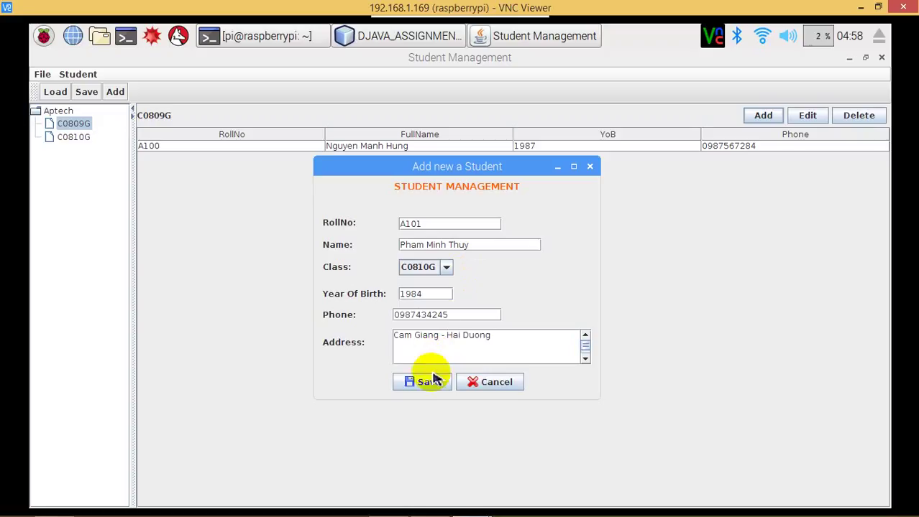
left_click(430, 382)
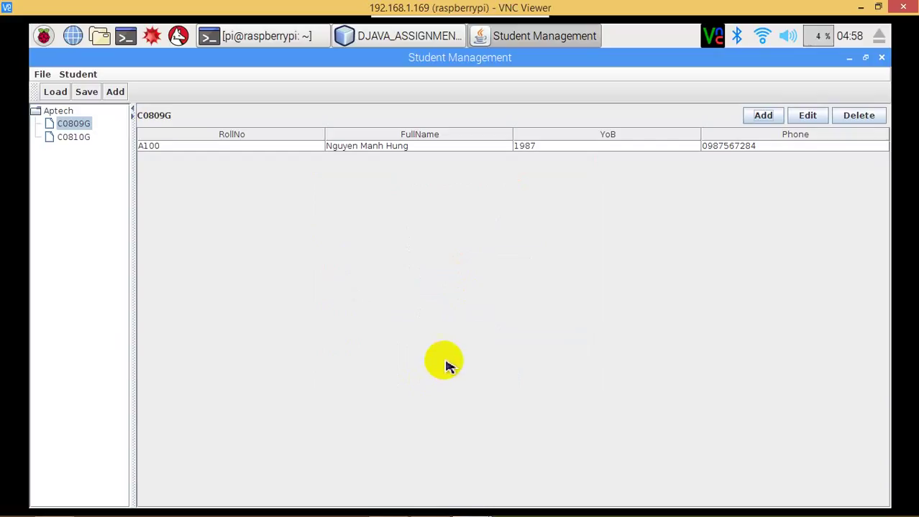
left_click(68, 136)
Change student A101's class to C0809G and confirm C0809G now lists A100 and A101.
left_click(178, 178)
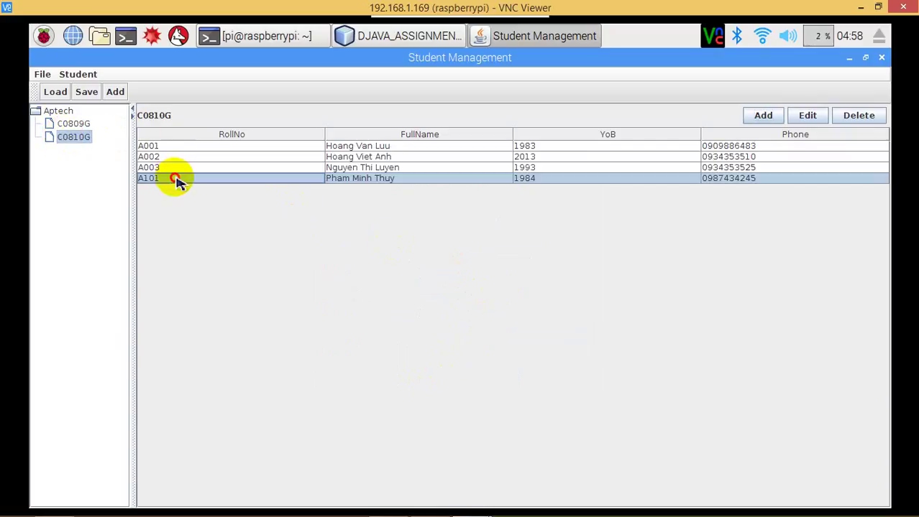
left_click(807, 117)
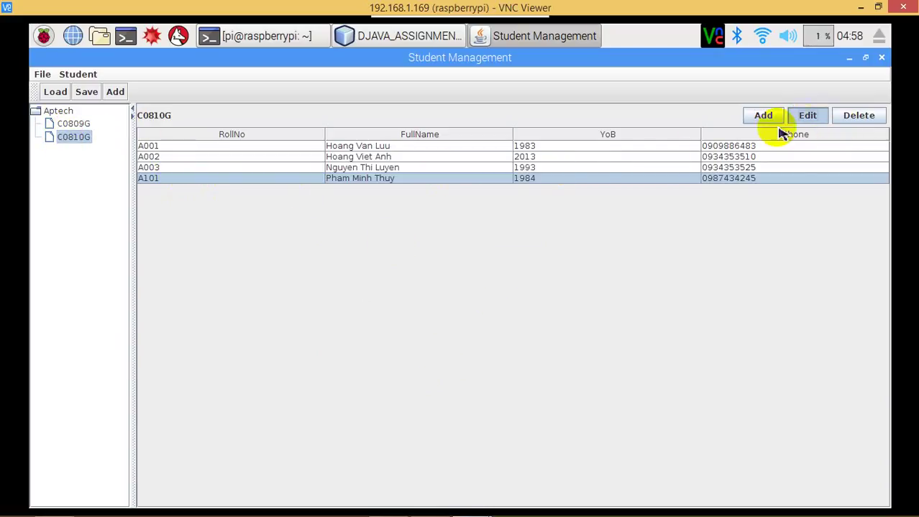
left_click(446, 267)
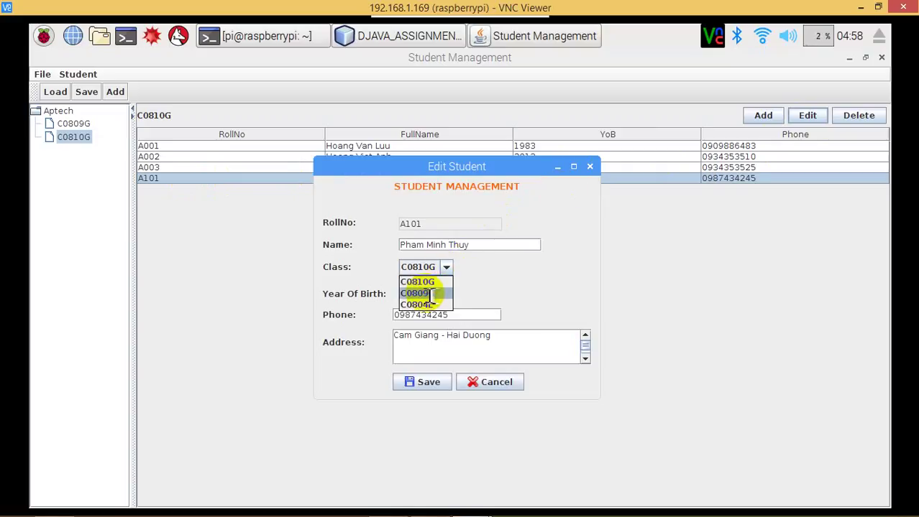
left_click(431, 293)
left_click(423, 382)
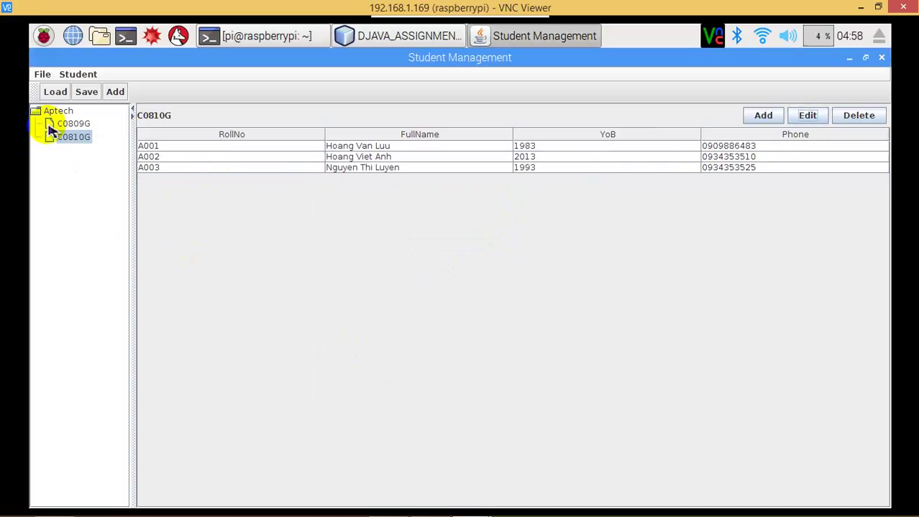
left_click(62, 127)
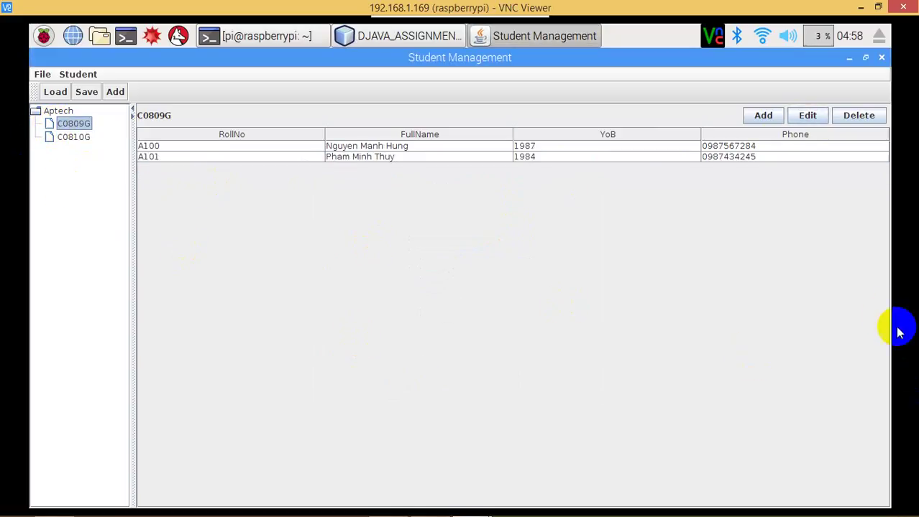
Save all student data over the Data2 file.
left_click(87, 93)
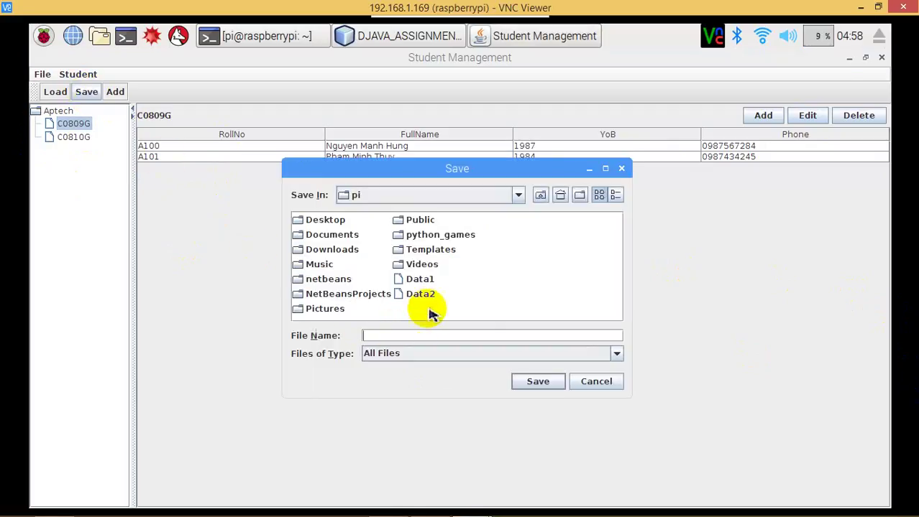
left_click(421, 295)
left_click(535, 384)
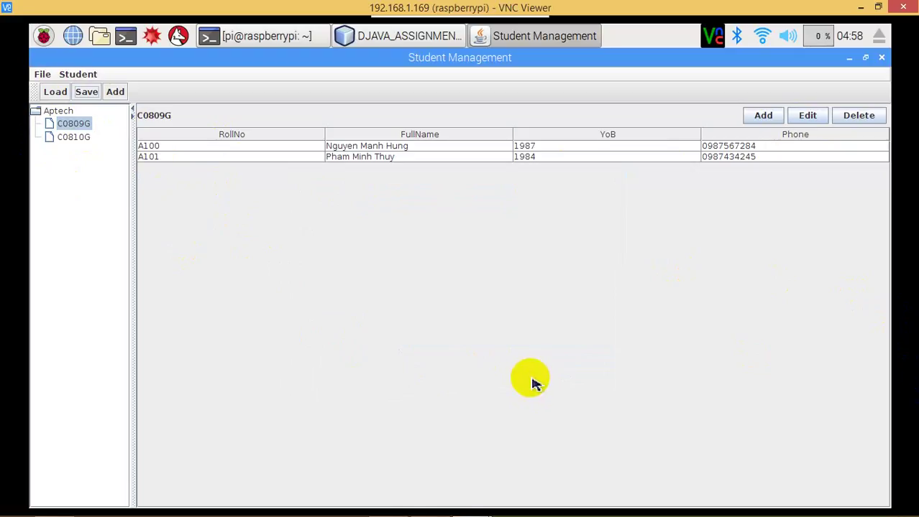
Add new student A200 to class C0804L with their name, birth year 1988 and address.
left_click(73, 137)
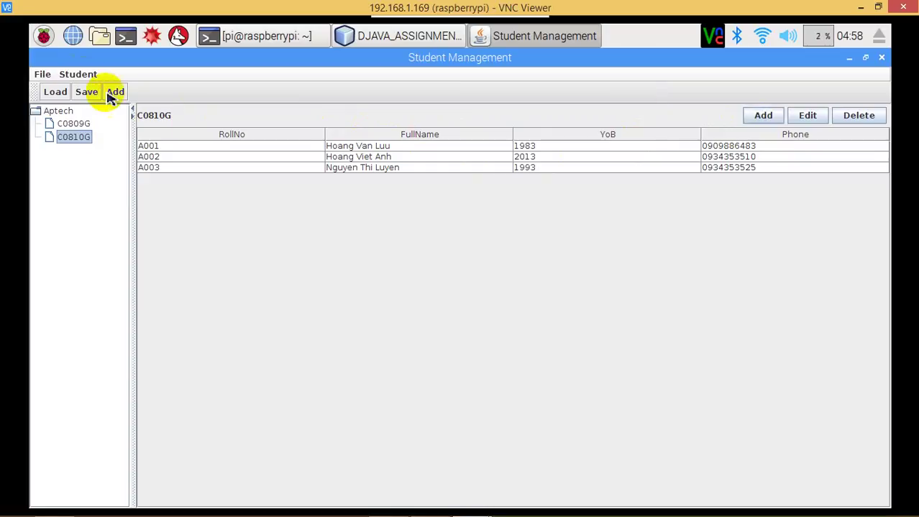
left_click(77, 74)
left_click(84, 91)
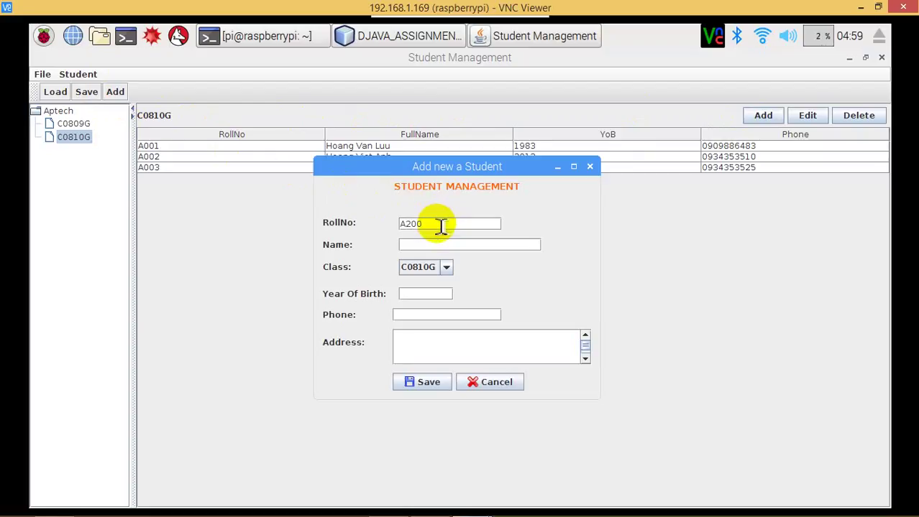
left_click(451, 248)
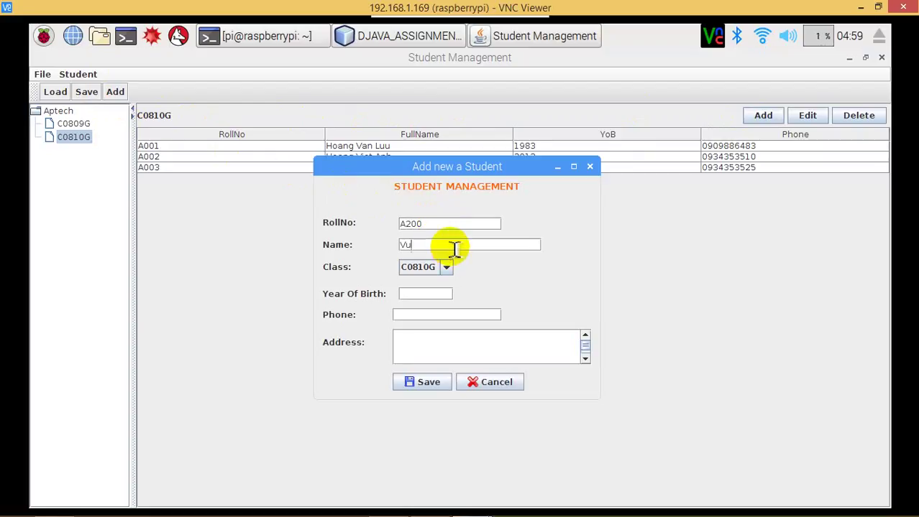
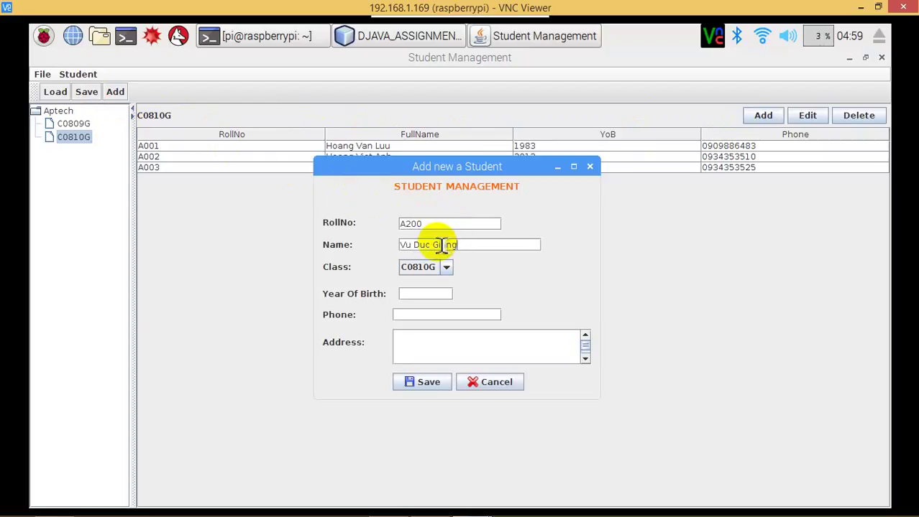
left_click(446, 267)
left_click(424, 305)
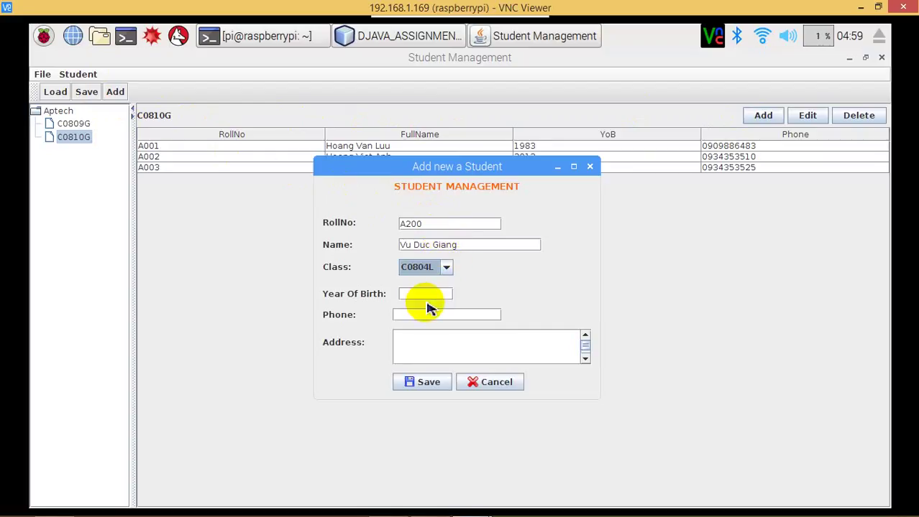
left_click(432, 297)
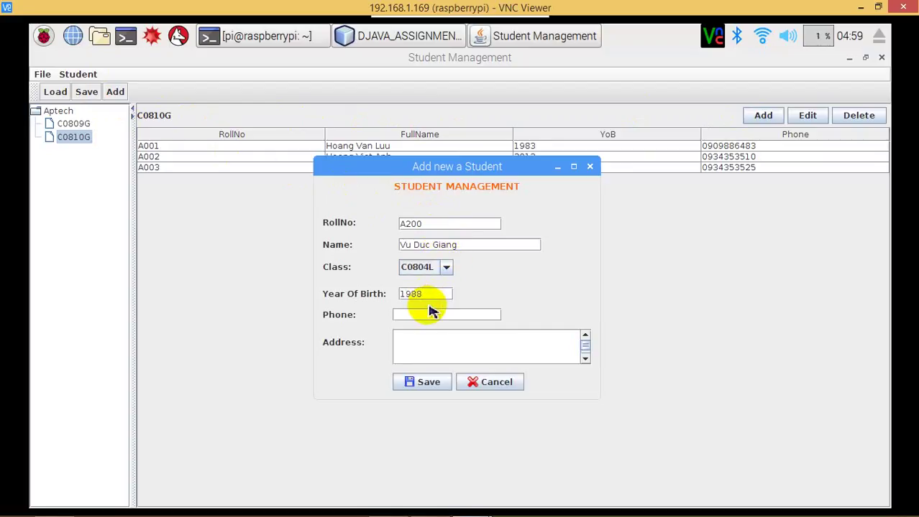
left_click(424, 315)
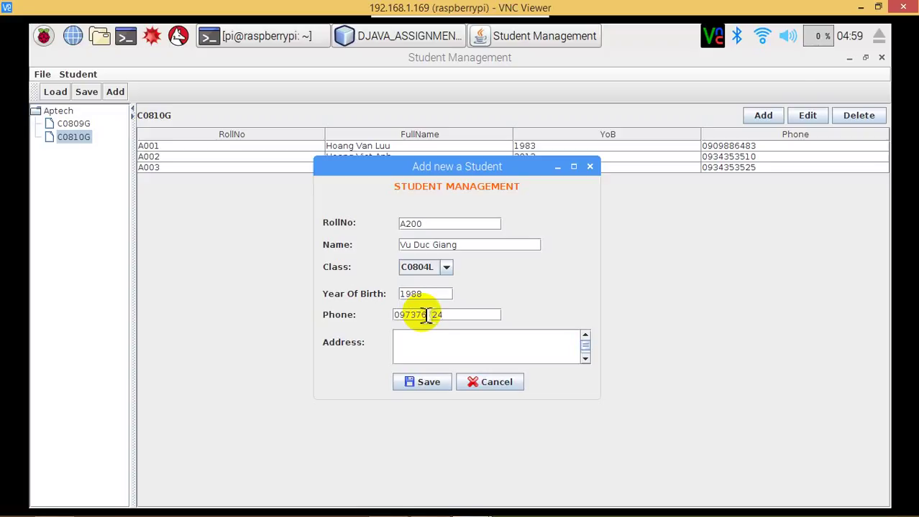
left_click(438, 335)
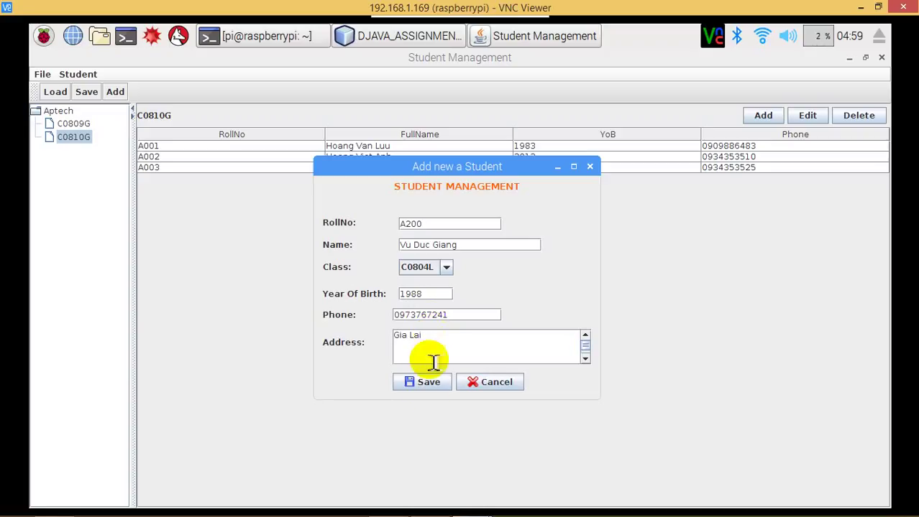
left_click(430, 383)
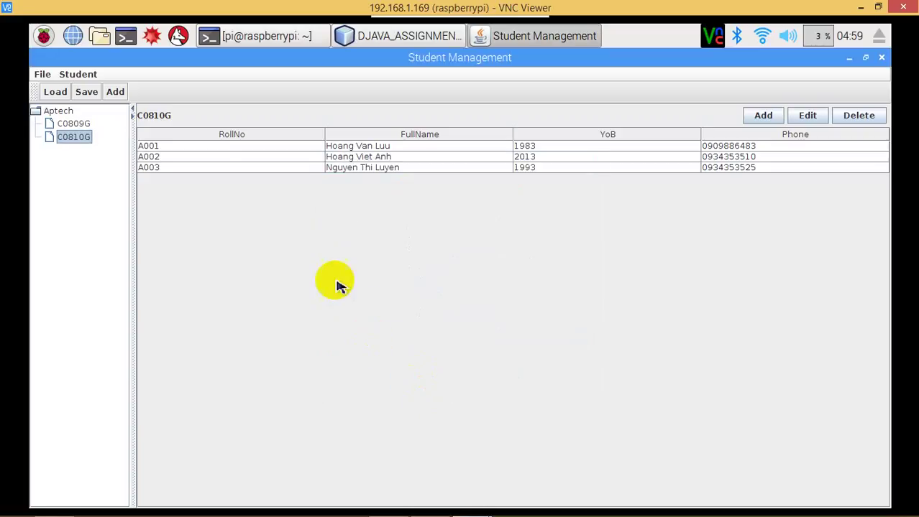
Overwrite the existing Data2 file with the current student list.
left_click(87, 93)
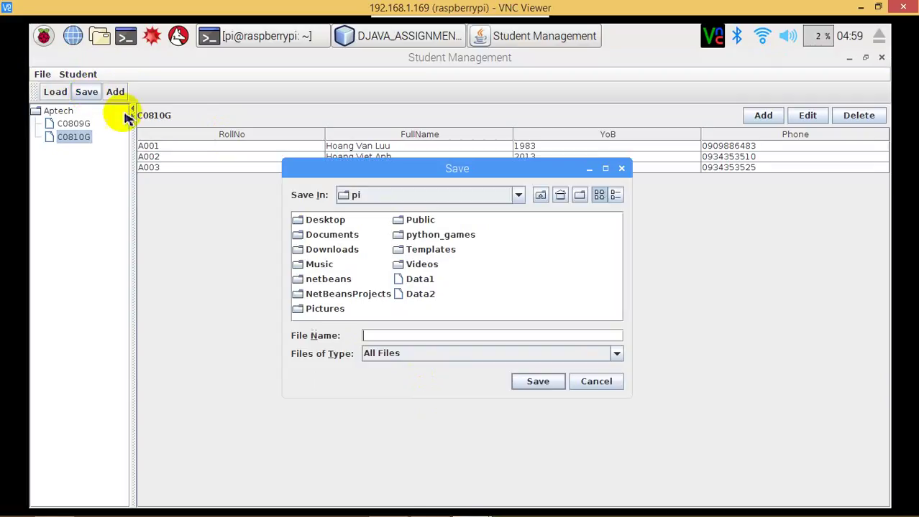
left_click(421, 294)
double_click(421, 295)
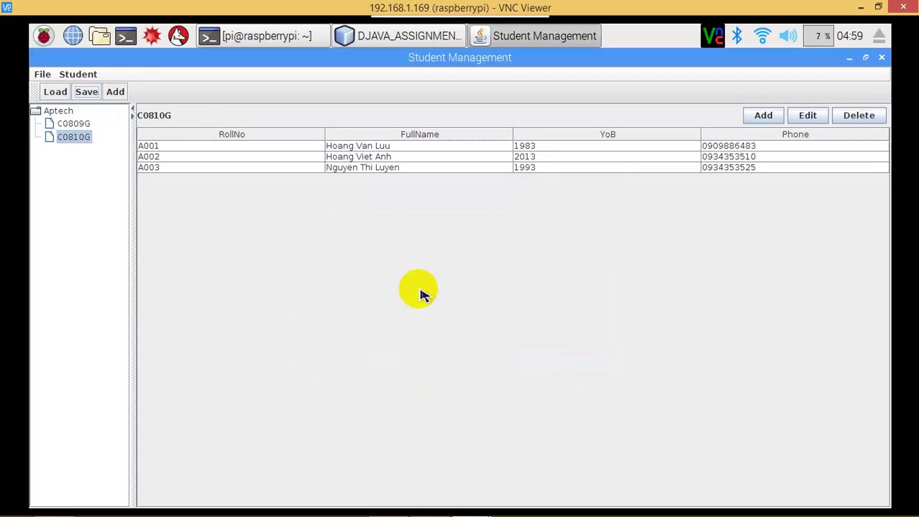
Close Student Management and inspect the frame field declaration in Frame.java.
left_click(880, 58)
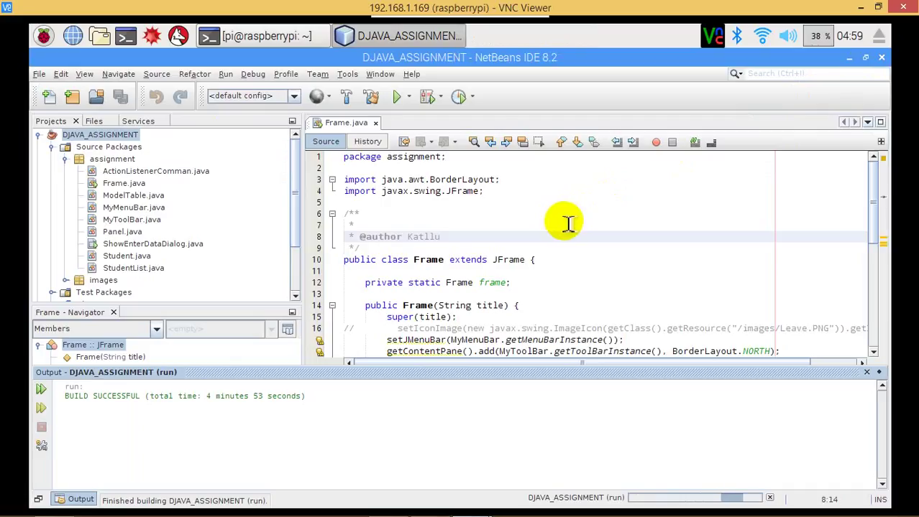
left_click(354, 224)
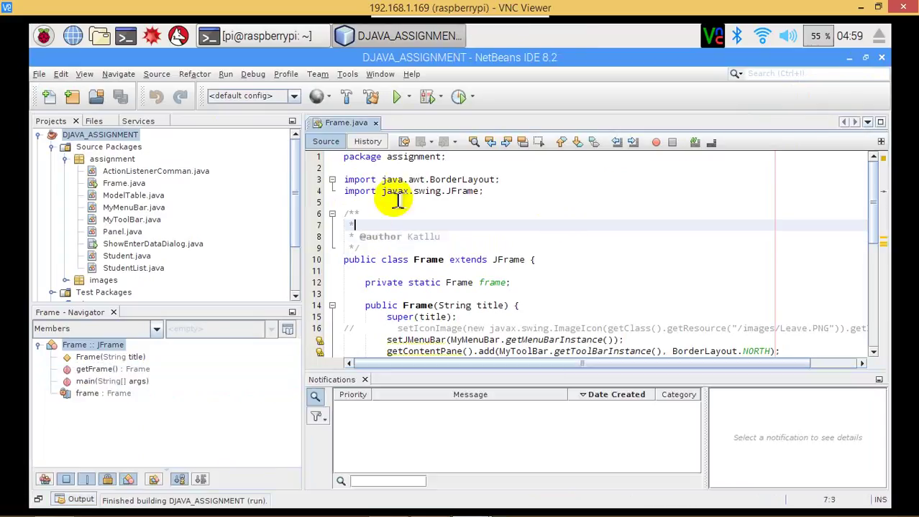
left_click(431, 315)
left_click(405, 284)
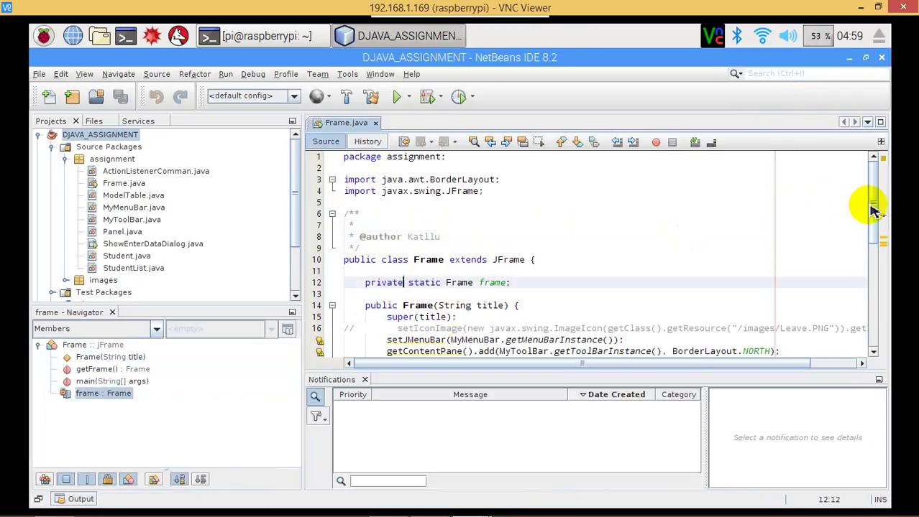
left_click_drag(872, 205, 881, 302)
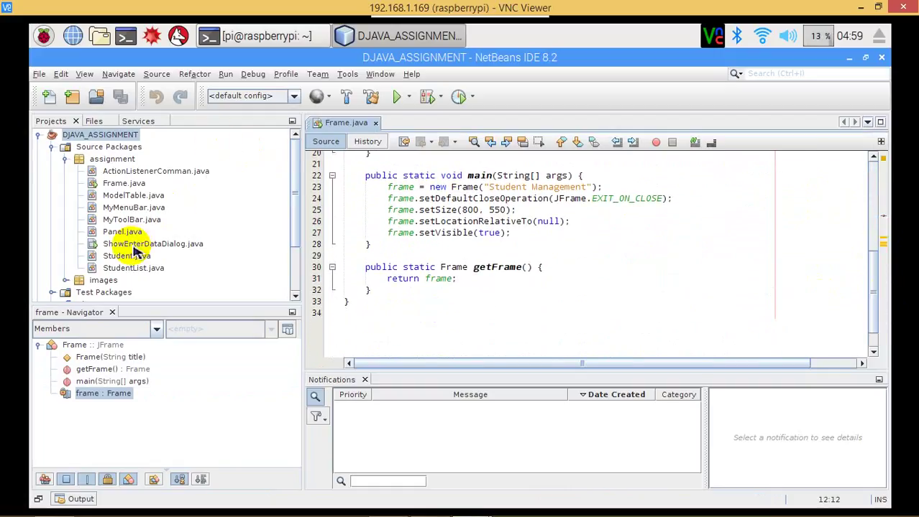
Open ShowEnterDataDialog.java and StudentList.java, scroll through them, and rerun DJAVA_ASSIGNMENT.
left_click(137, 184)
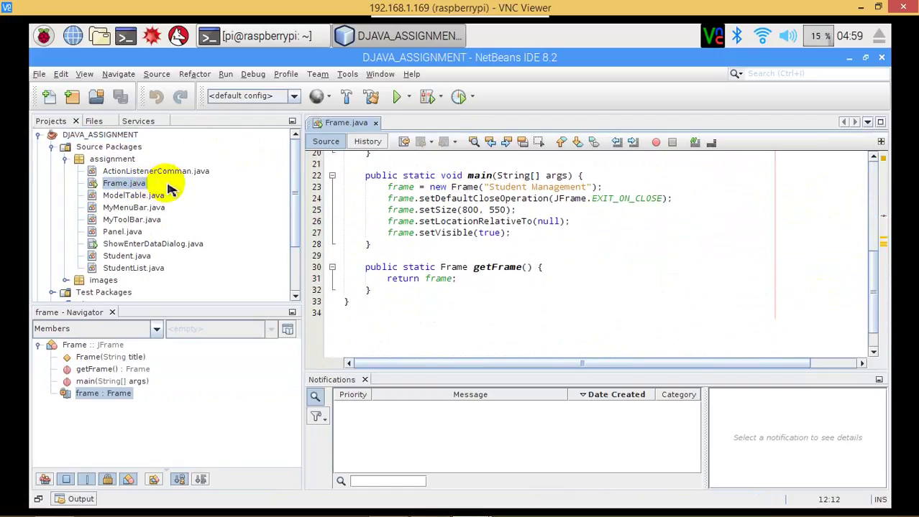
double_click(120, 243)
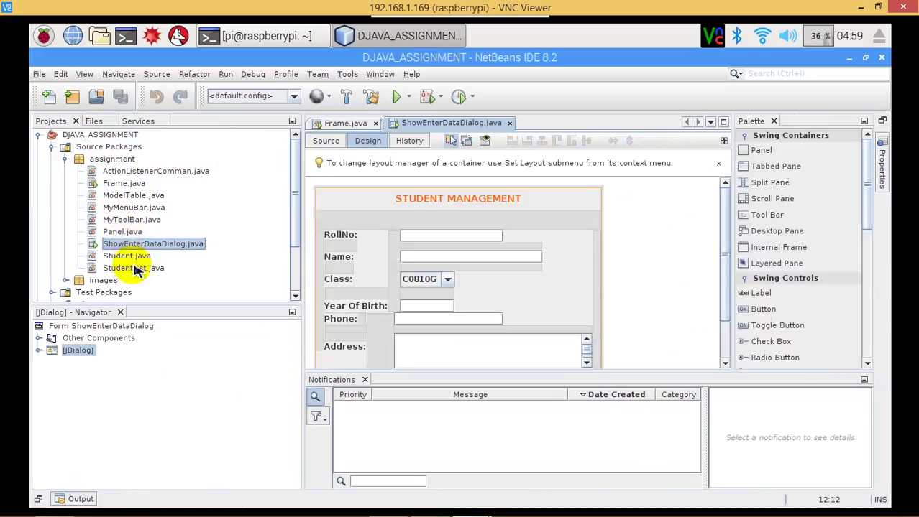
double_click(133, 268)
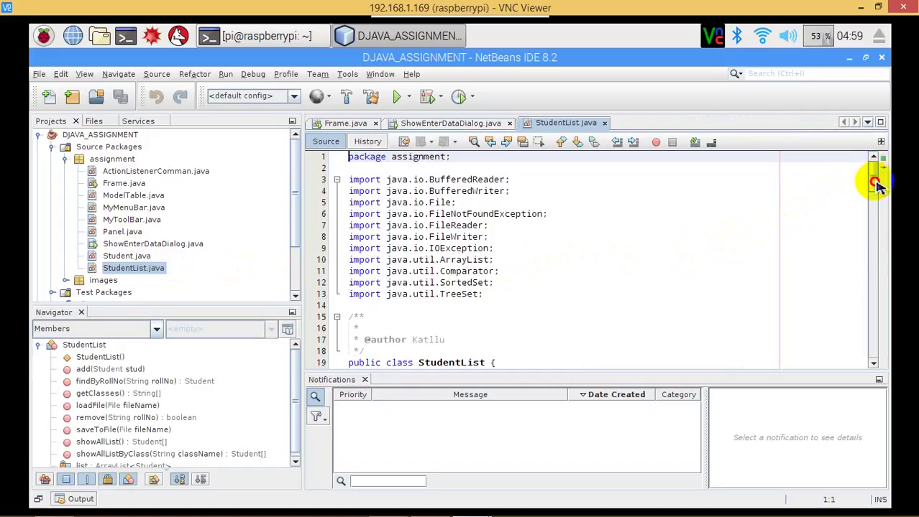
left_click_drag(876, 176, 894, 325)
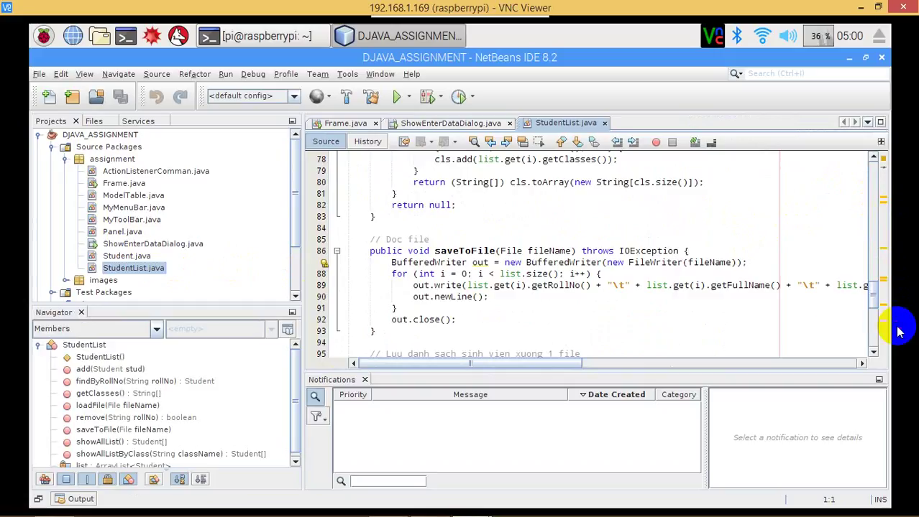
left_click(400, 96)
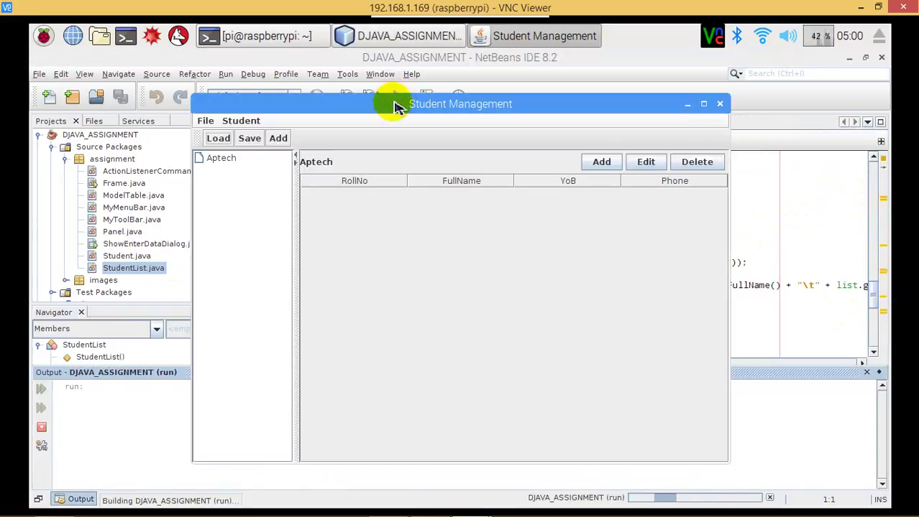
Maximize the Student Management window and load the Data2 file.
left_click(704, 104)
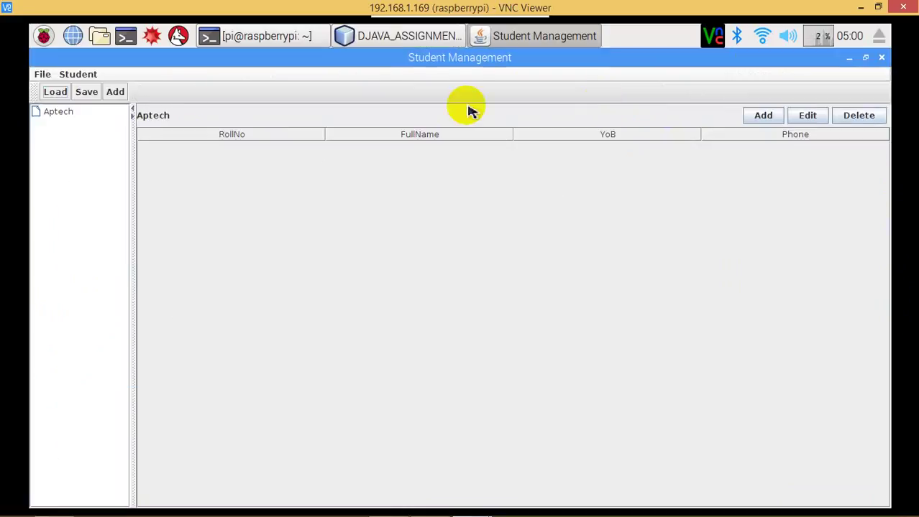
left_click(56, 92)
left_click(412, 298)
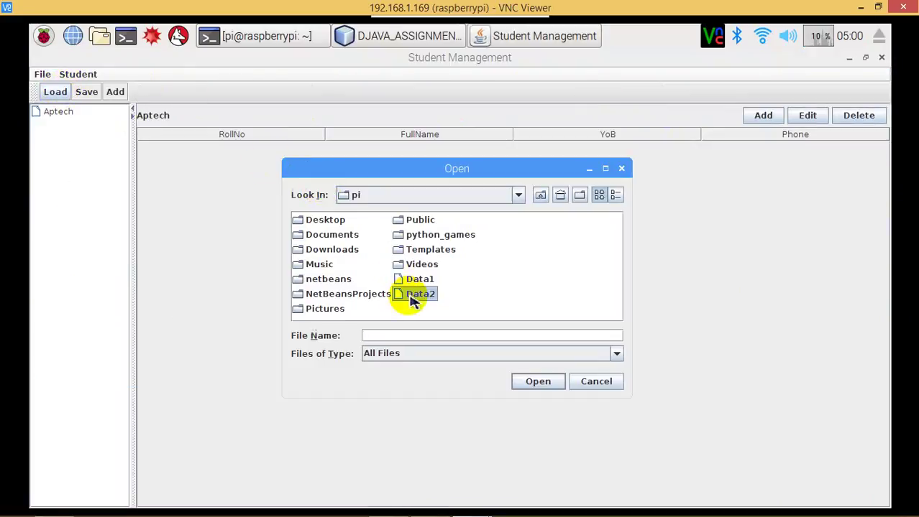
double_click(412, 296)
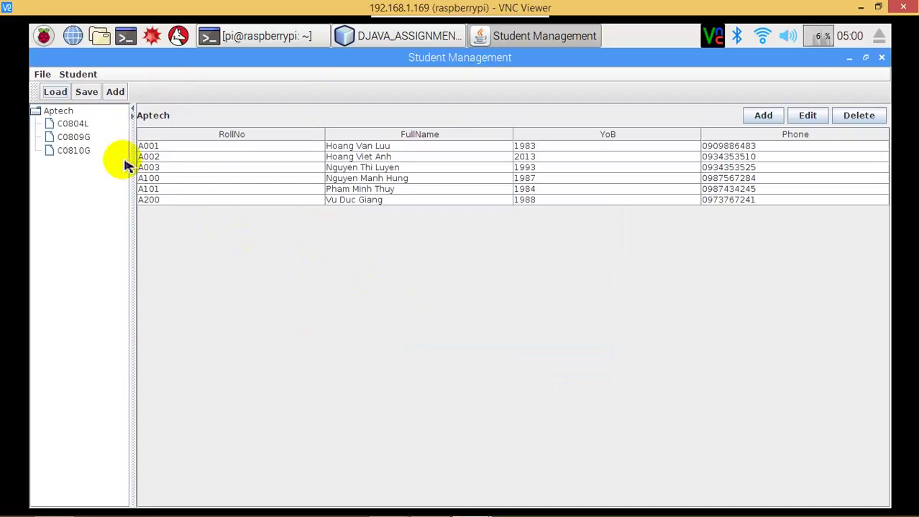
Browse the Aptech, C0804L, C0809G and C0810G student lists, then select student A101.
left_click(71, 113)
left_click(72, 123)
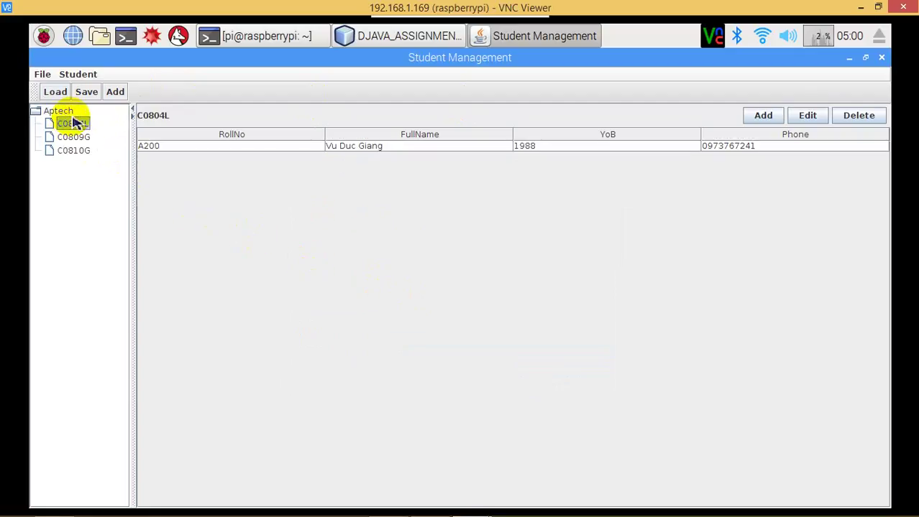
left_click(72, 114)
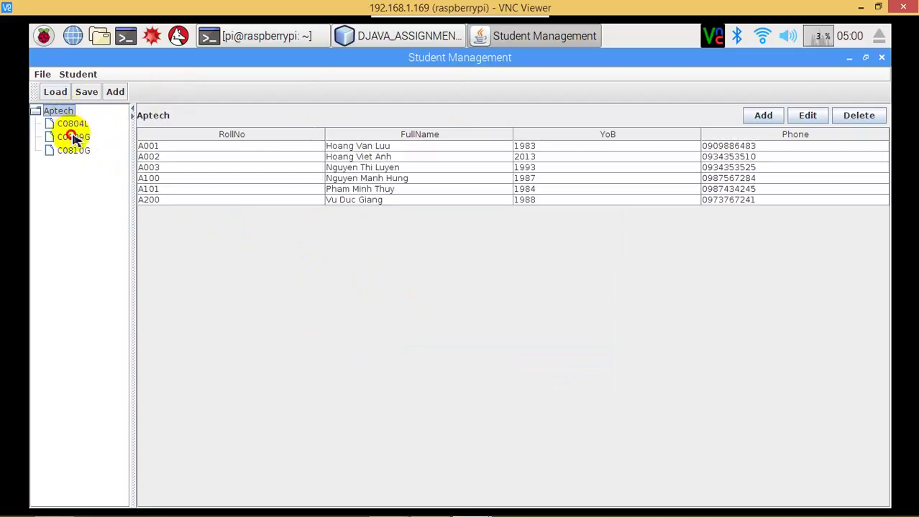
left_click(73, 138)
left_click(72, 151)
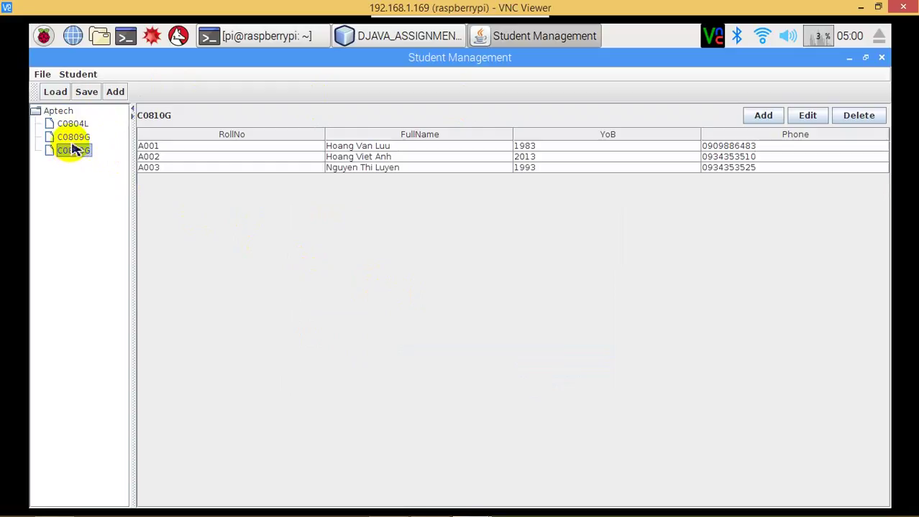
left_click(74, 125)
left_click(75, 138)
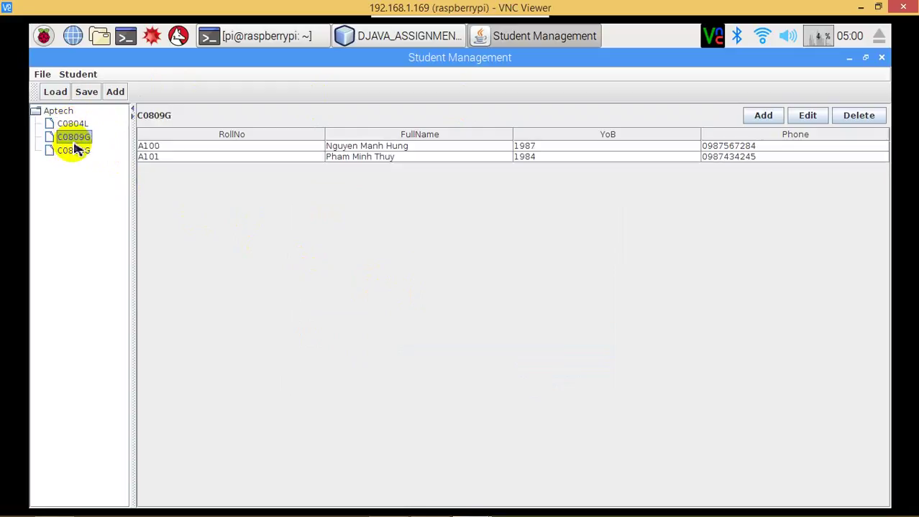
left_click(389, 161)
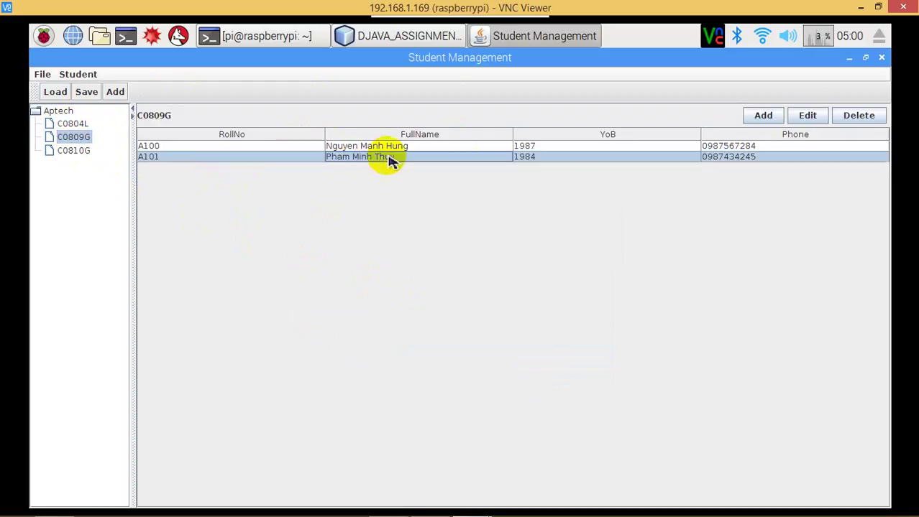
Delete student A101 with confirmation, save the list into Data1, and close the app.
left_click(859, 116)
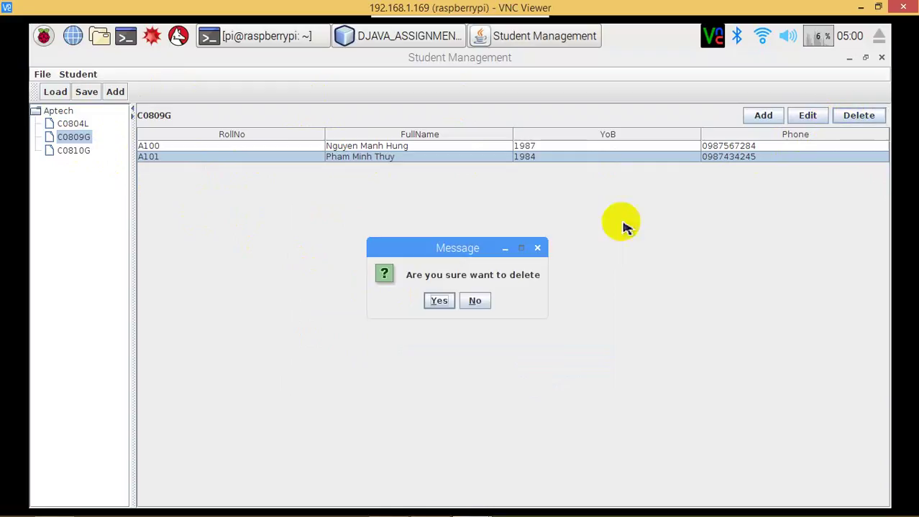
left_click(440, 301)
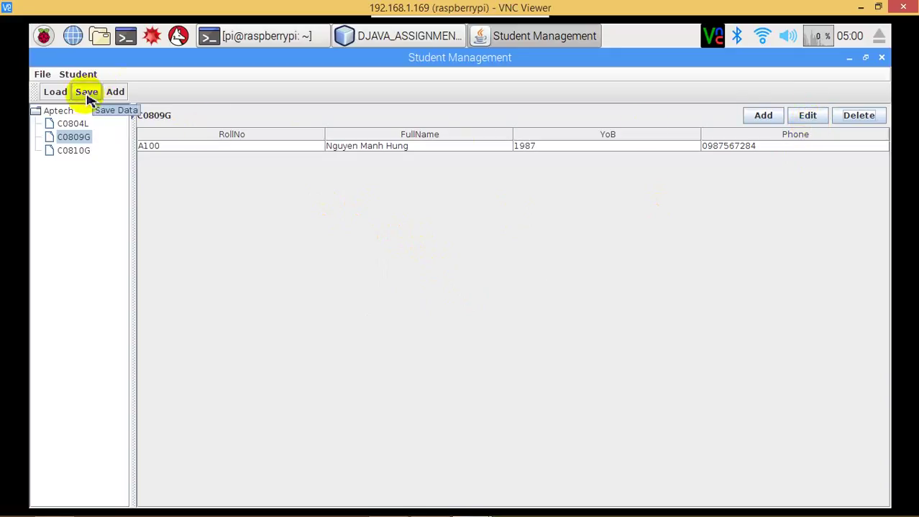
left_click(88, 95)
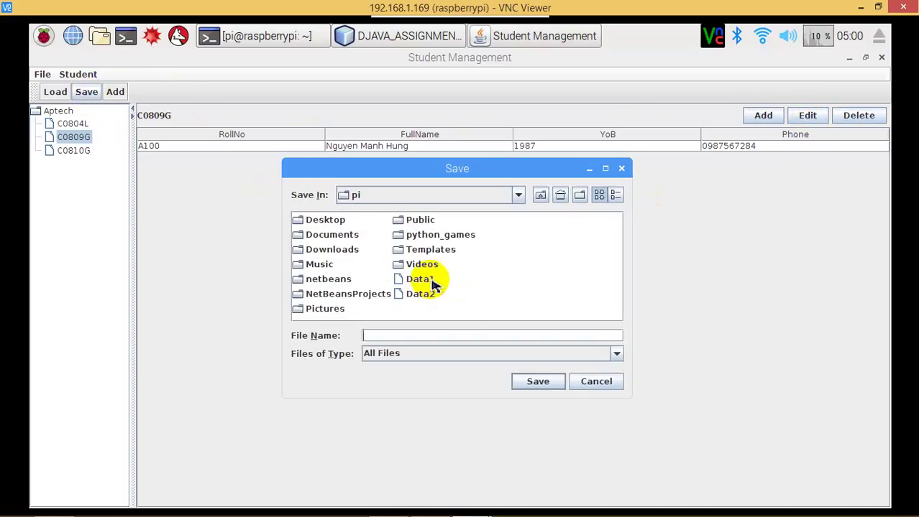
double_click(432, 282)
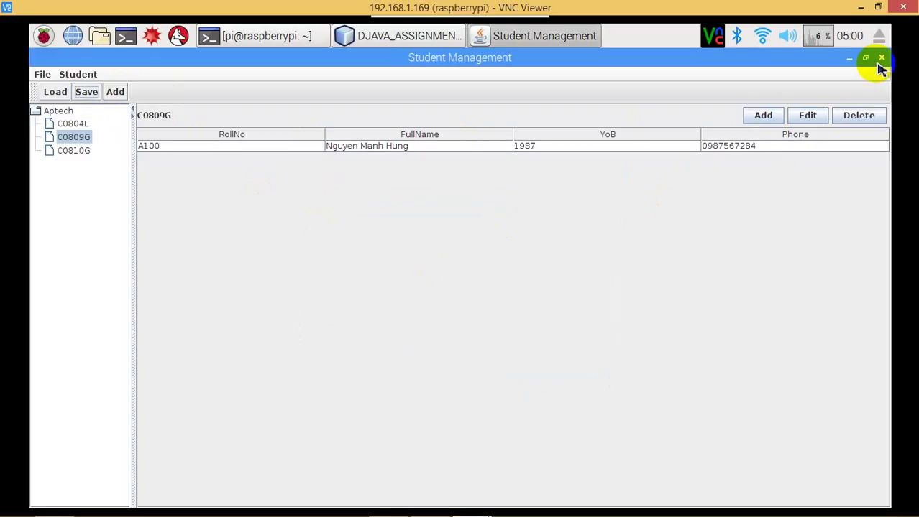
left_click(880, 58)
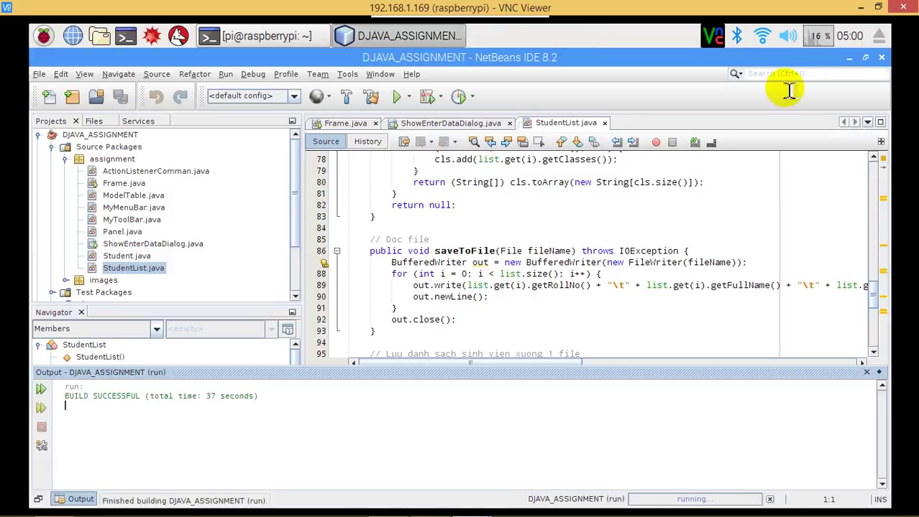
Rerun DJAVA_ASSIGNMENT maximized, load Data1, and check classes C0809G and C0810G.
left_click(398, 101)
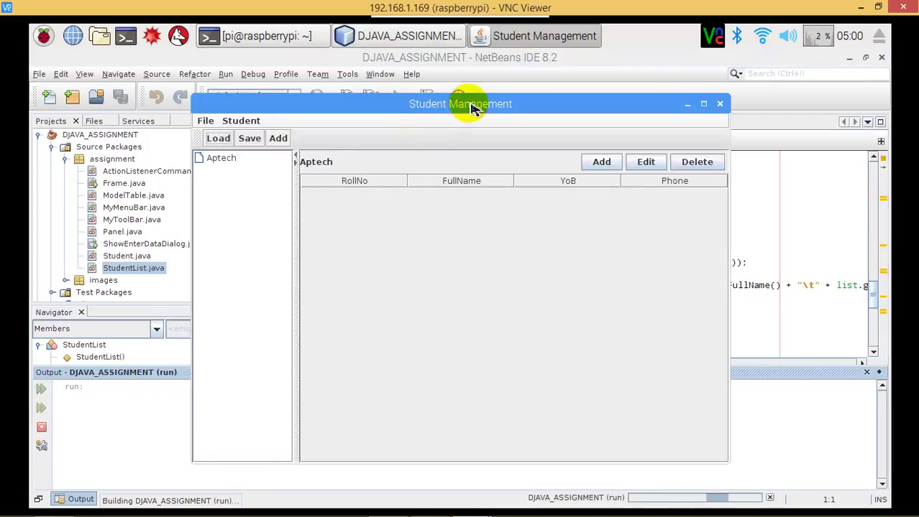
double_click(472, 106)
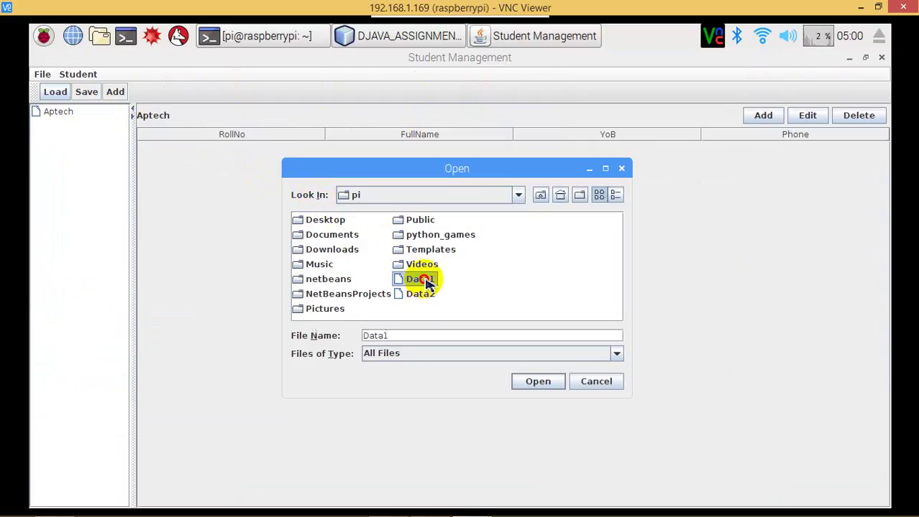
double_click(424, 280)
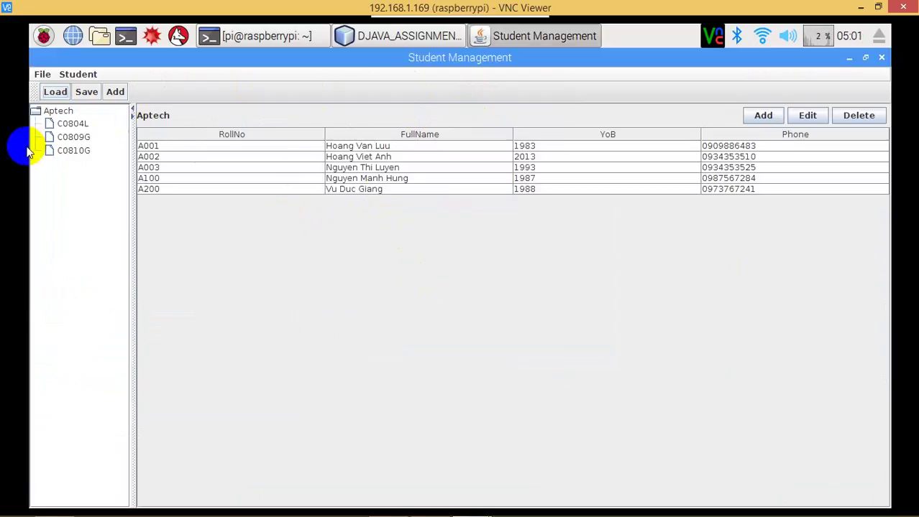
left_click(66, 126)
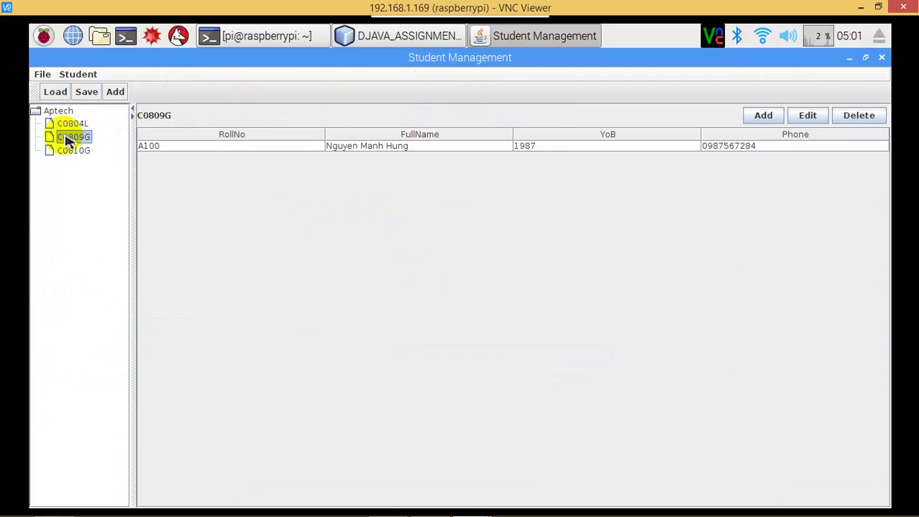
left_click(69, 152)
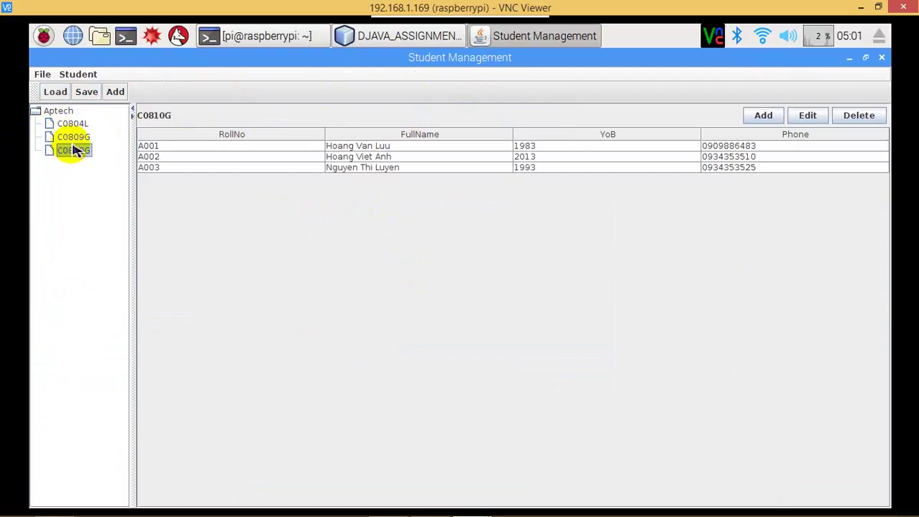
left_click(74, 138)
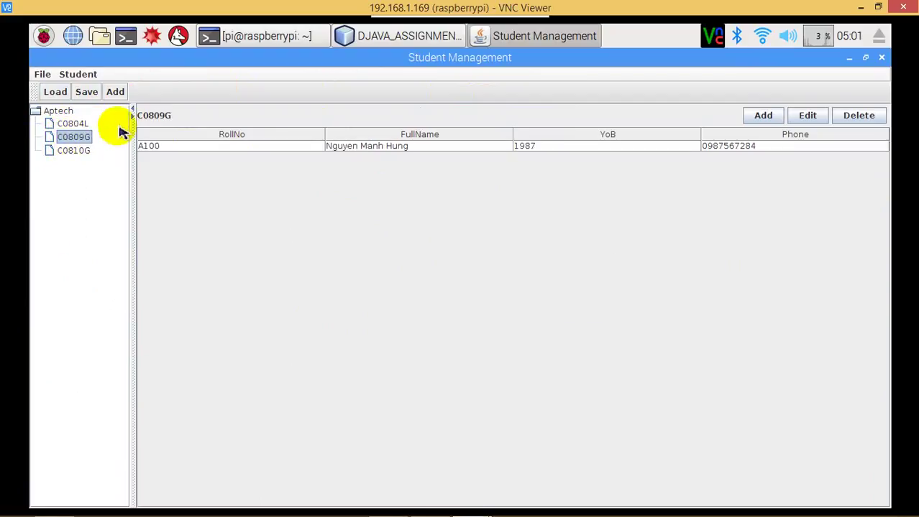
Load Data2, review C0810G, C0804L and all Aptech students, then close the app.
left_click(56, 93)
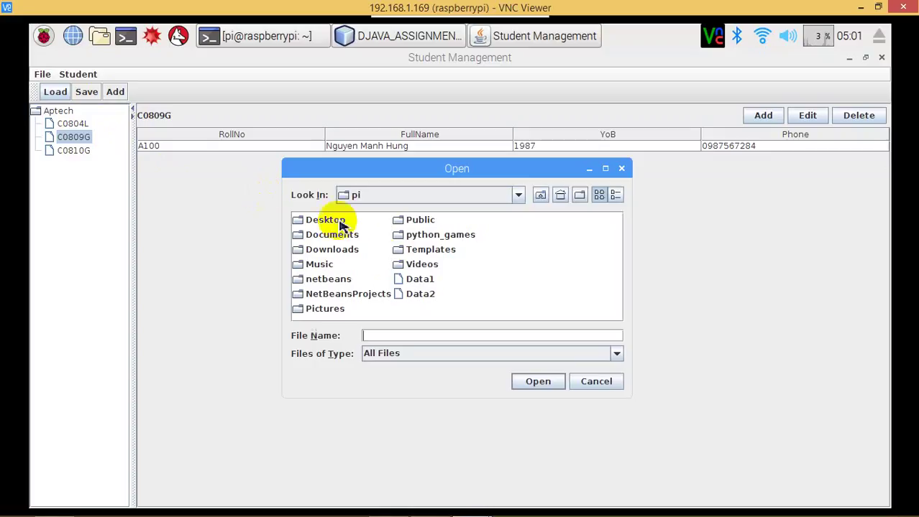
double_click(418, 294)
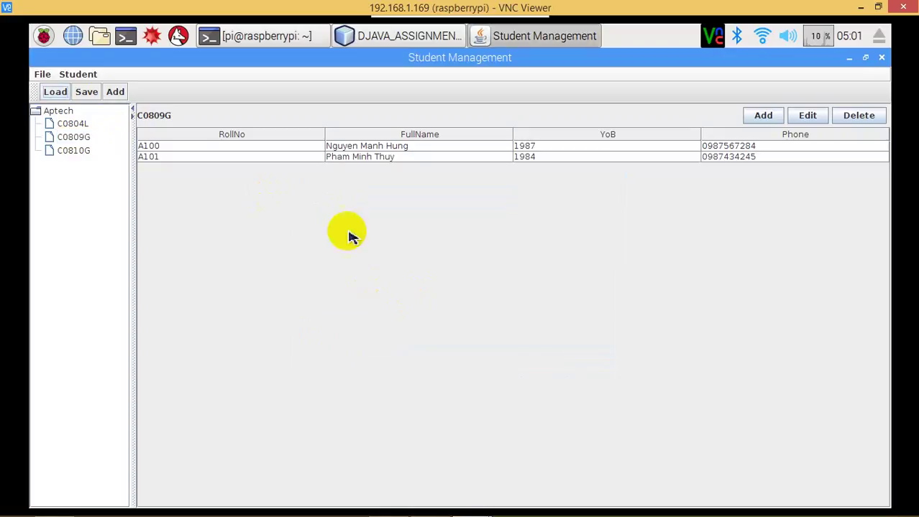
left_click(74, 151)
left_click(74, 124)
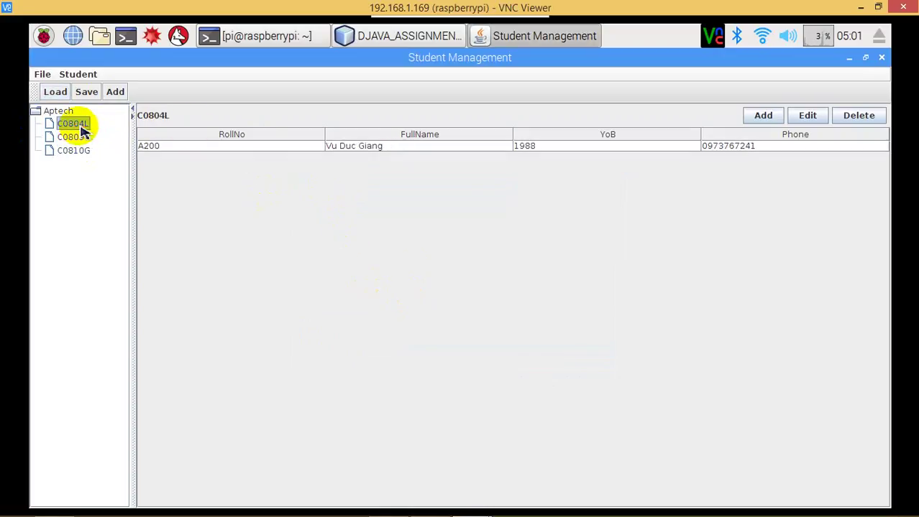
left_click(72, 113)
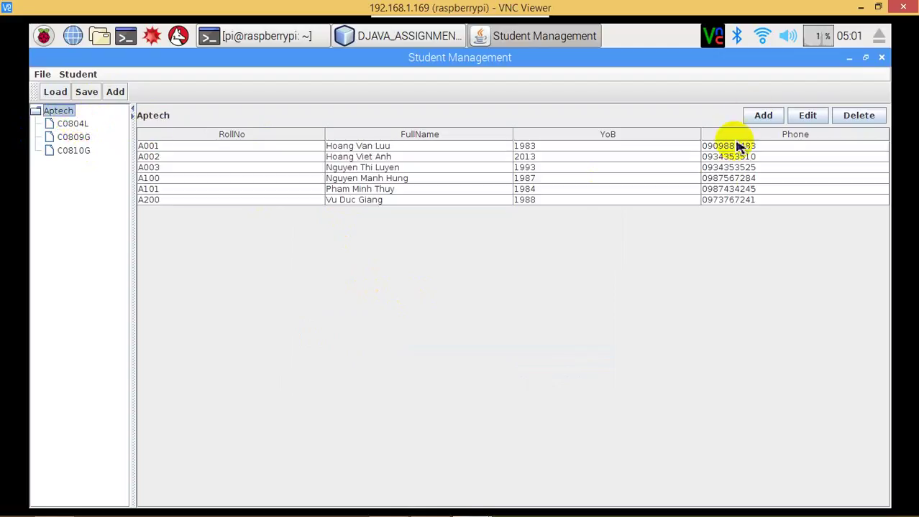
left_click(882, 58)
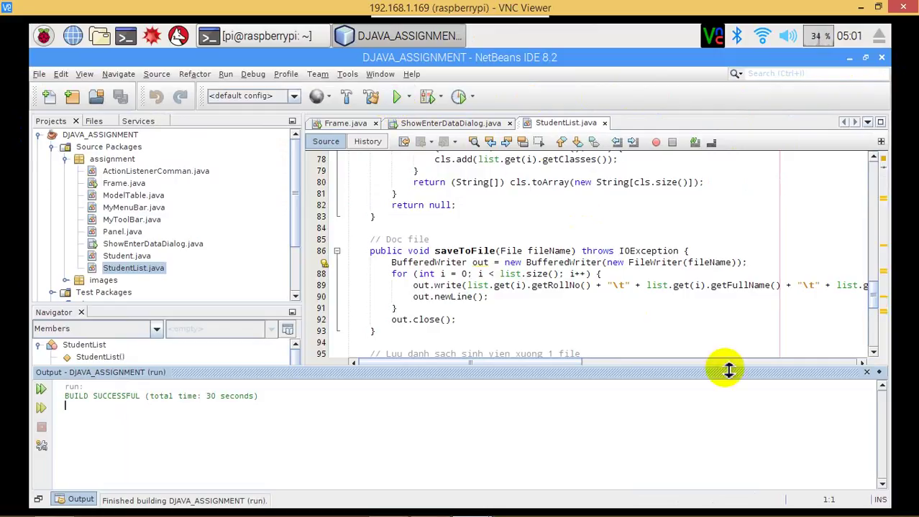
mouse_move(827, 506)
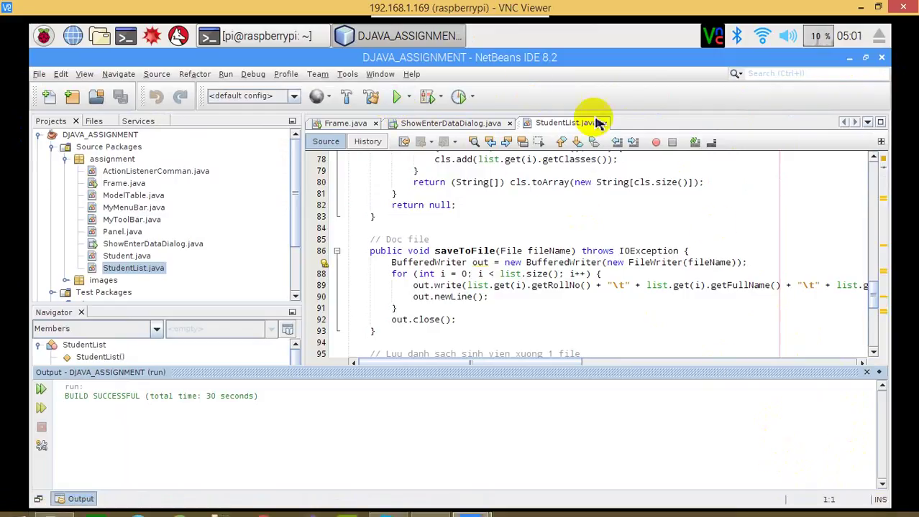
left_click(44, 35)
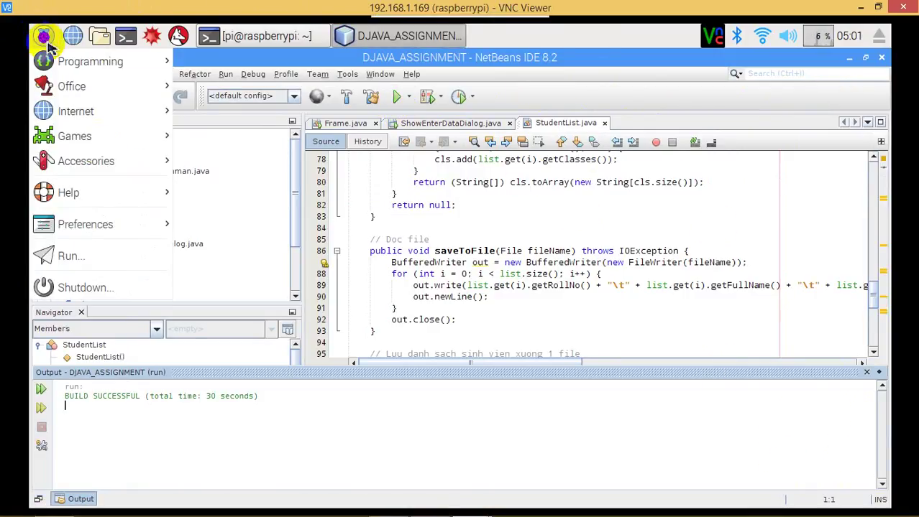
mouse_move(115, 226)
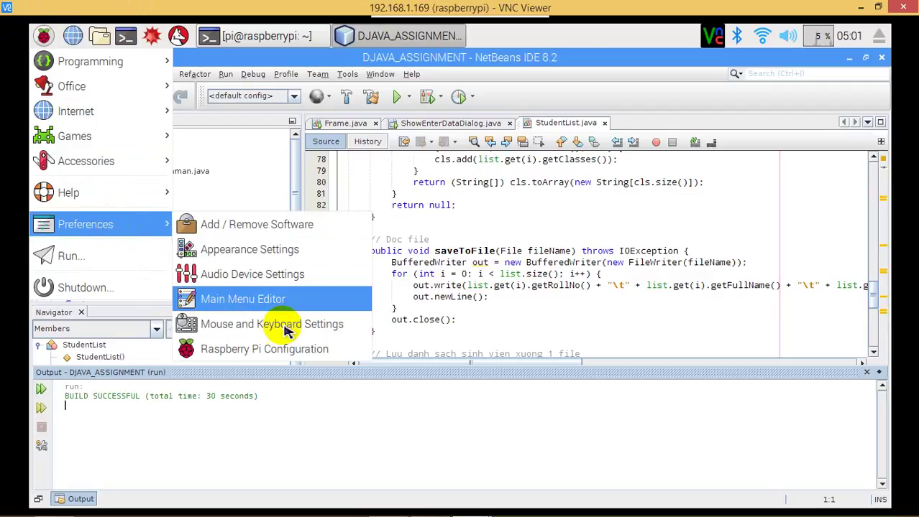
left_click(301, 360)
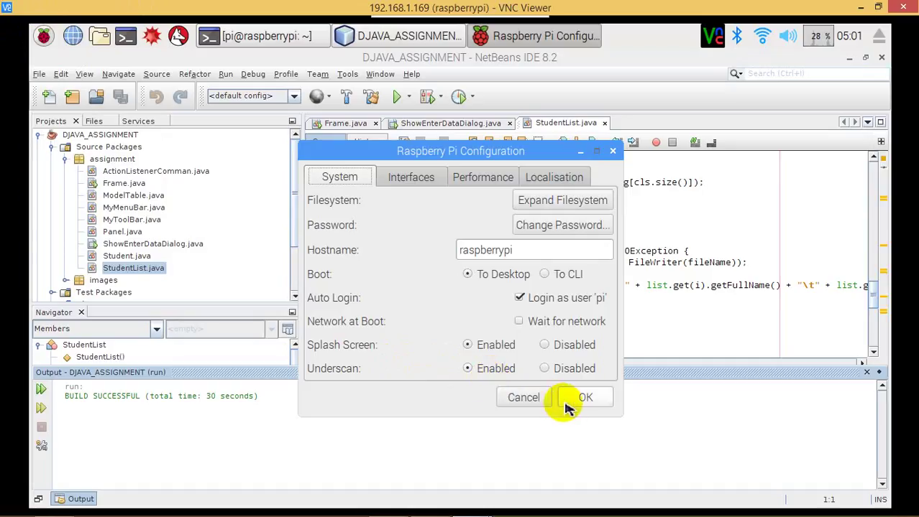
left_click(597, 399)
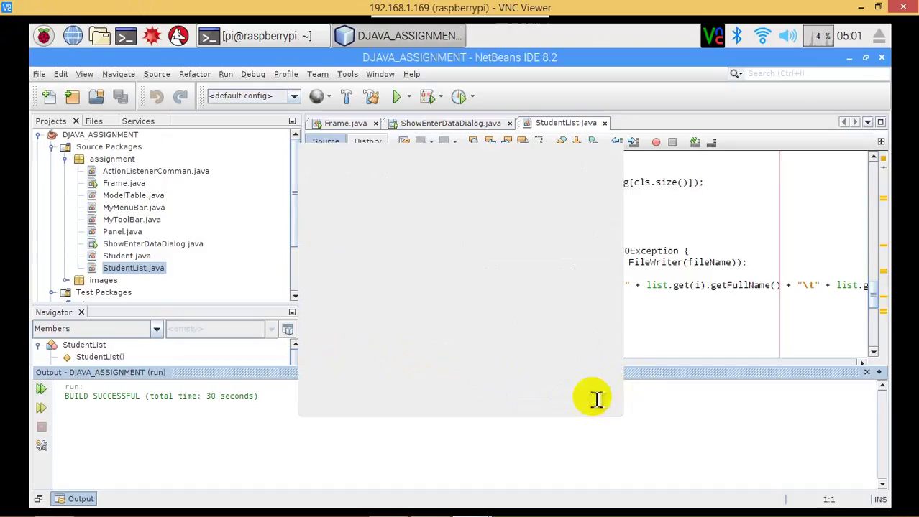
left_click(39, 135)
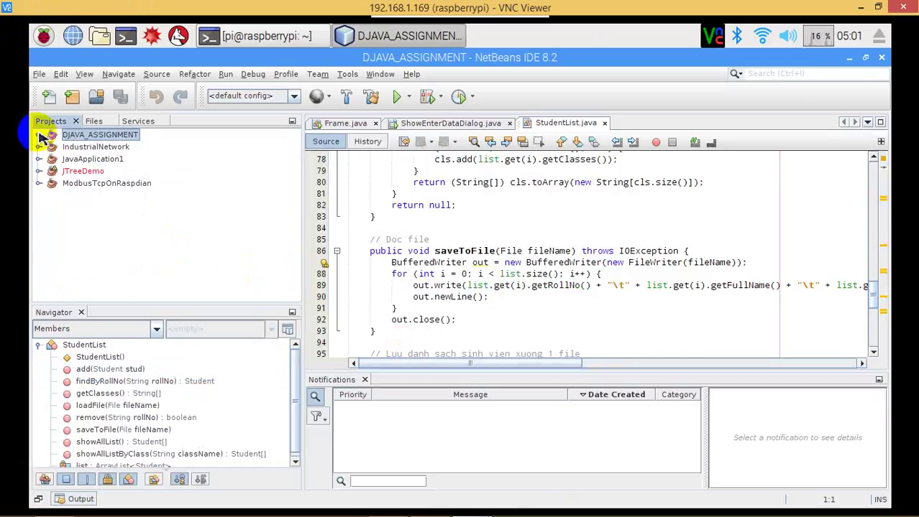
Expand IndustrialNetwork > Source Packages > industrialNetwork.protocols.modbus.comm and open CheckSum.java.
left_click(106, 184)
double_click(107, 185)
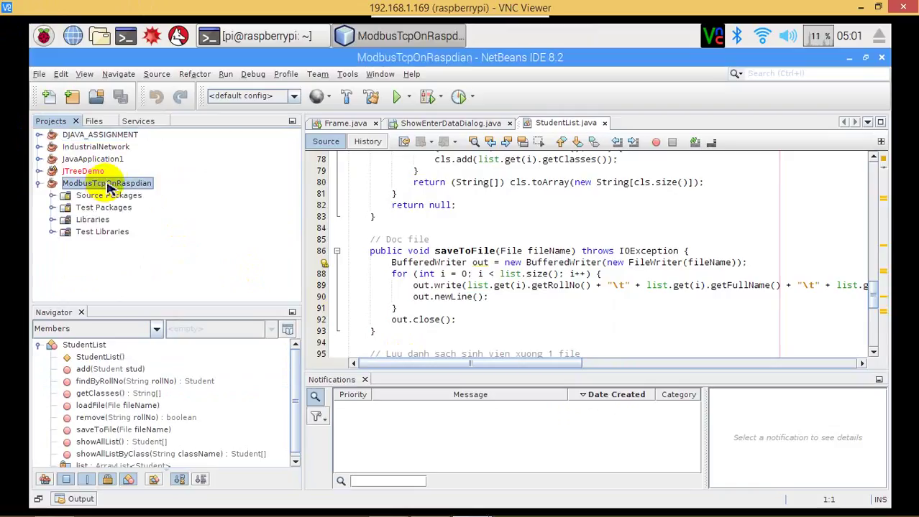
left_click(108, 149)
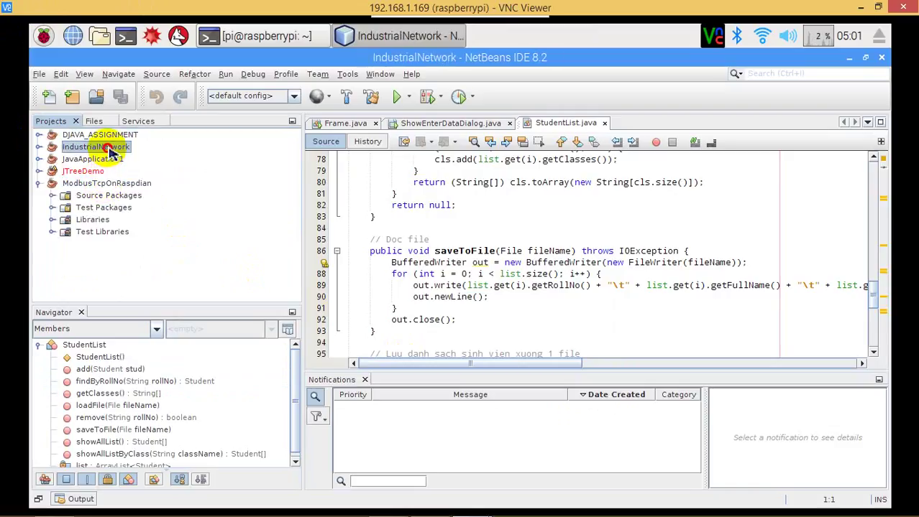
double_click(109, 149)
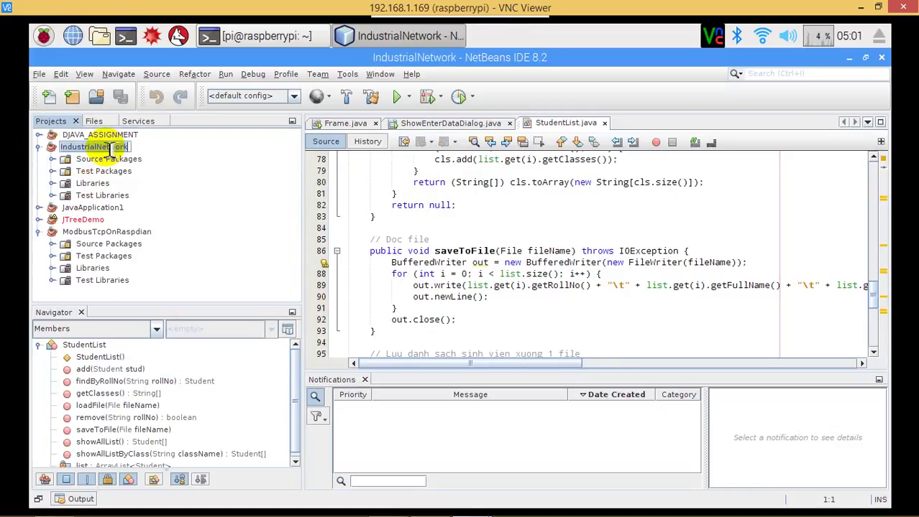
double_click(105, 159)
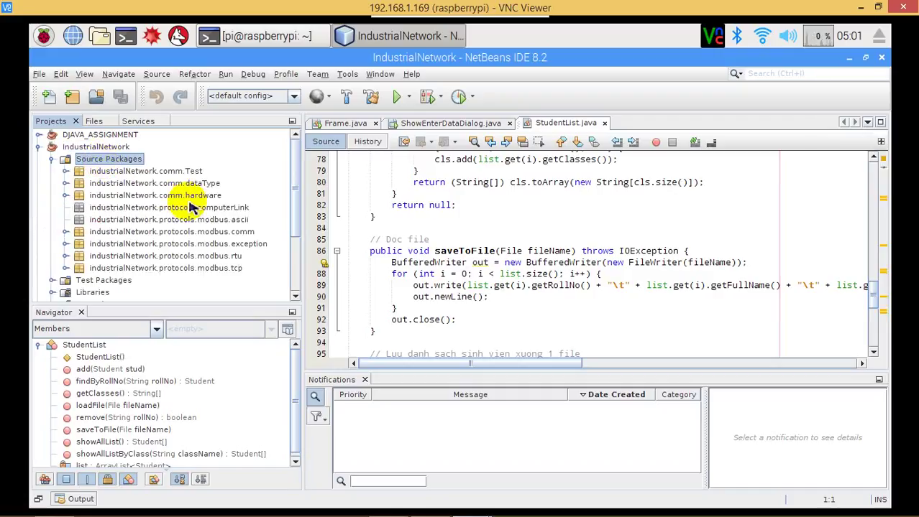
left_click(204, 209)
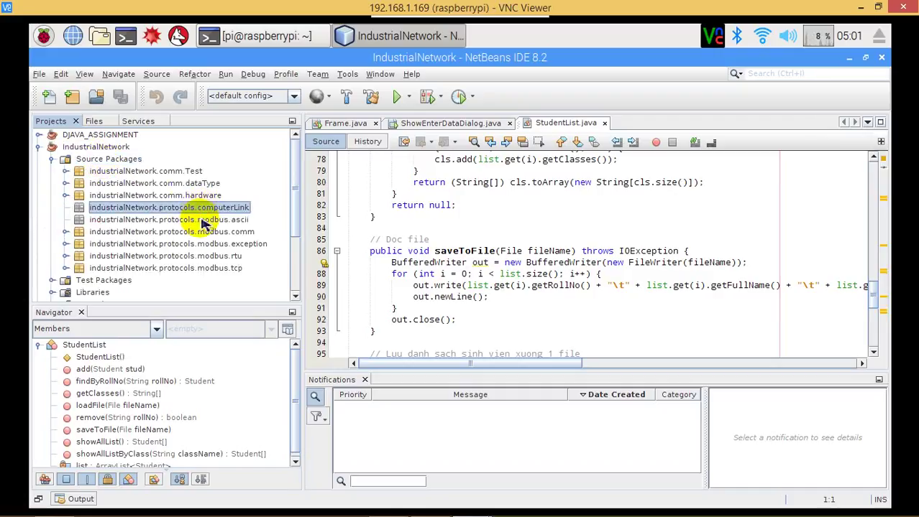
left_click(189, 232)
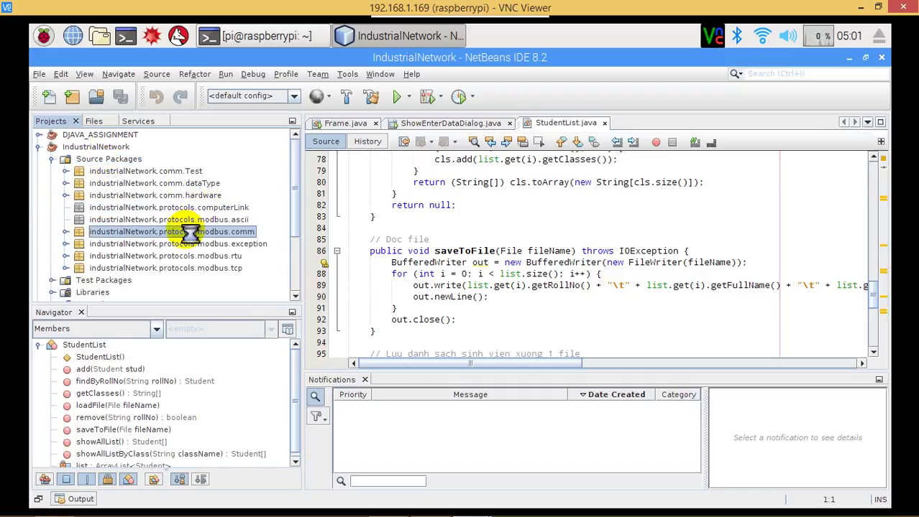
double_click(188, 233)
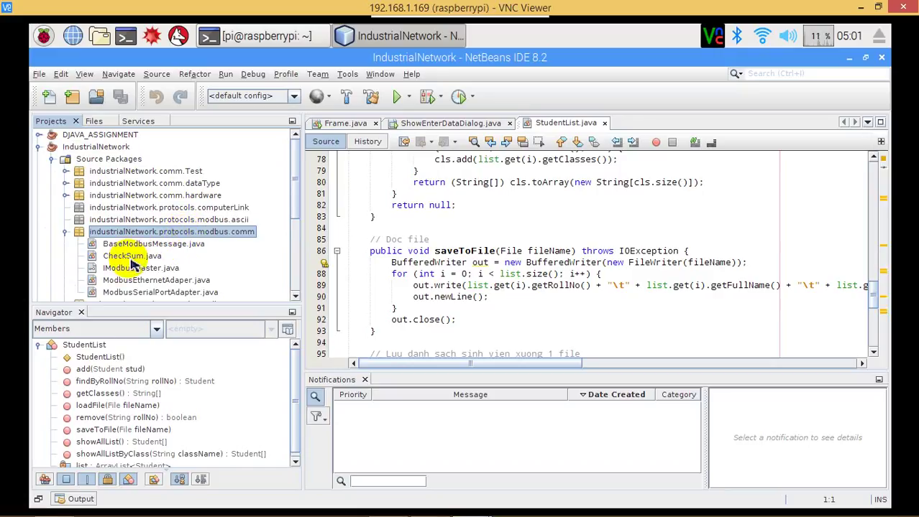
double_click(131, 257)
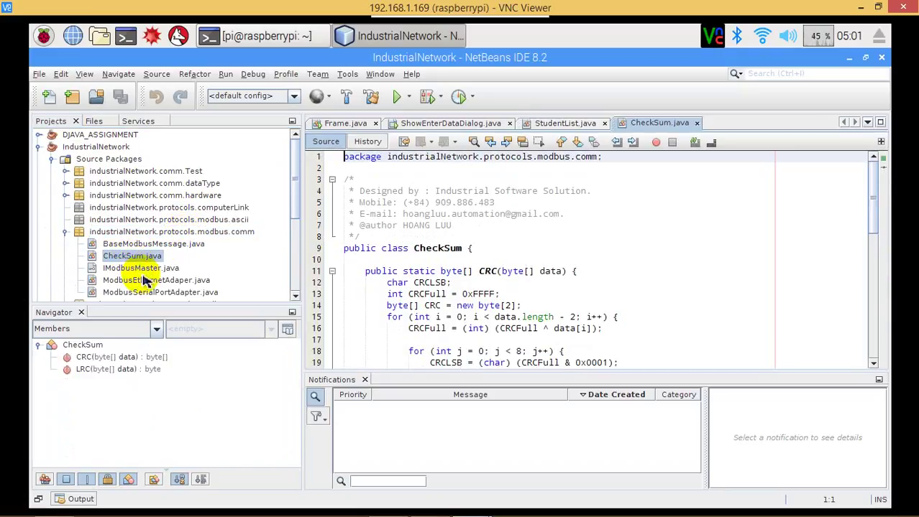
Open ModbusEthernetAdaper.java and ModbusSerialPortAdapter.java, scroll the code, then reveal hidden tray icons.
double_click(144, 280)
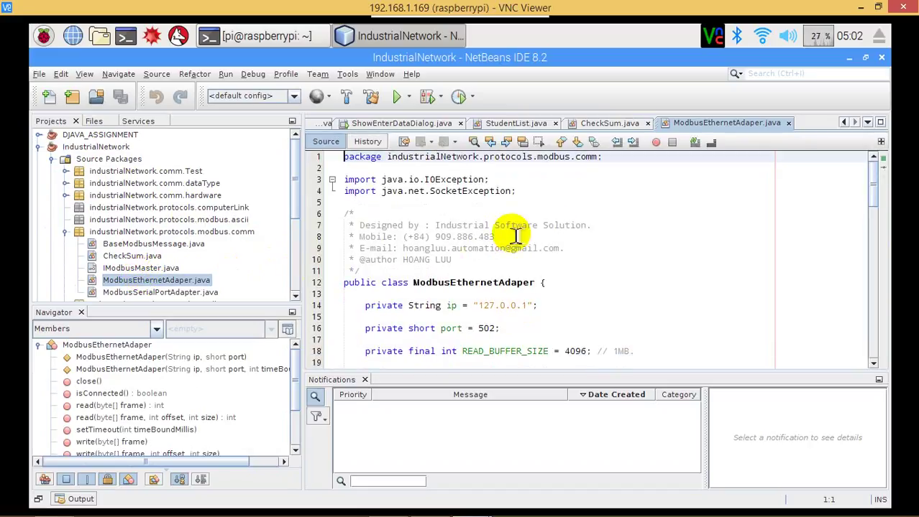
double_click(161, 293)
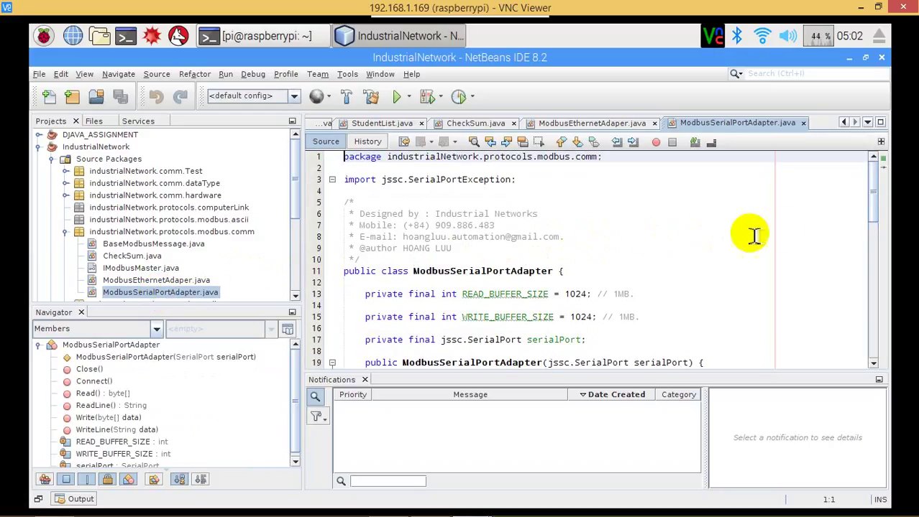
left_click_drag(873, 208, 815, 164)
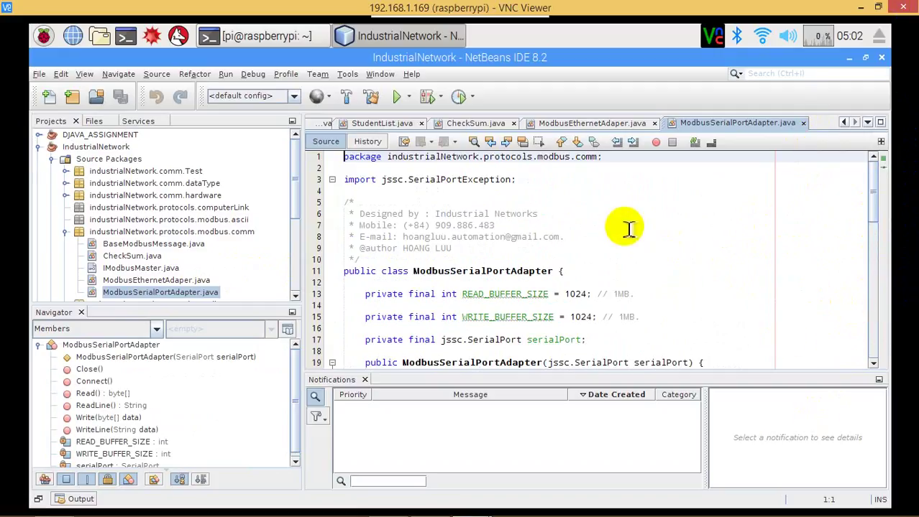
mouse_move(812, 495)
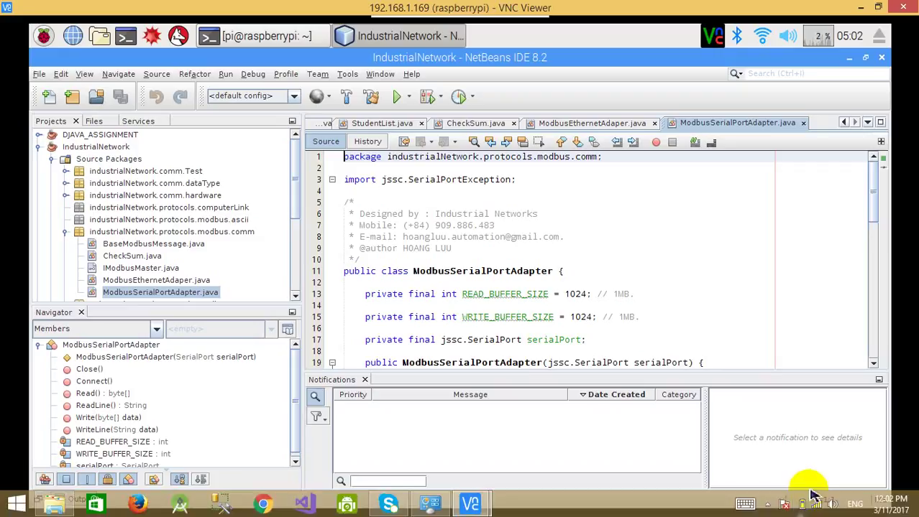
left_click(767, 506)
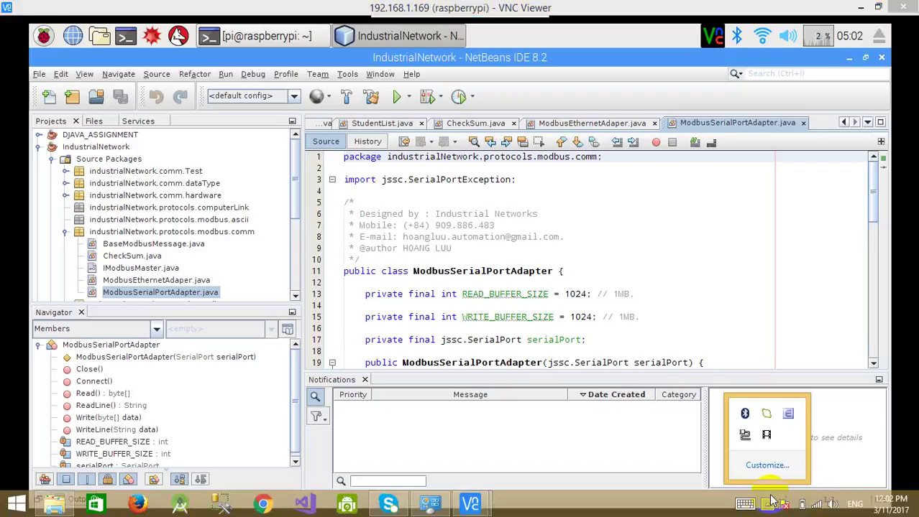